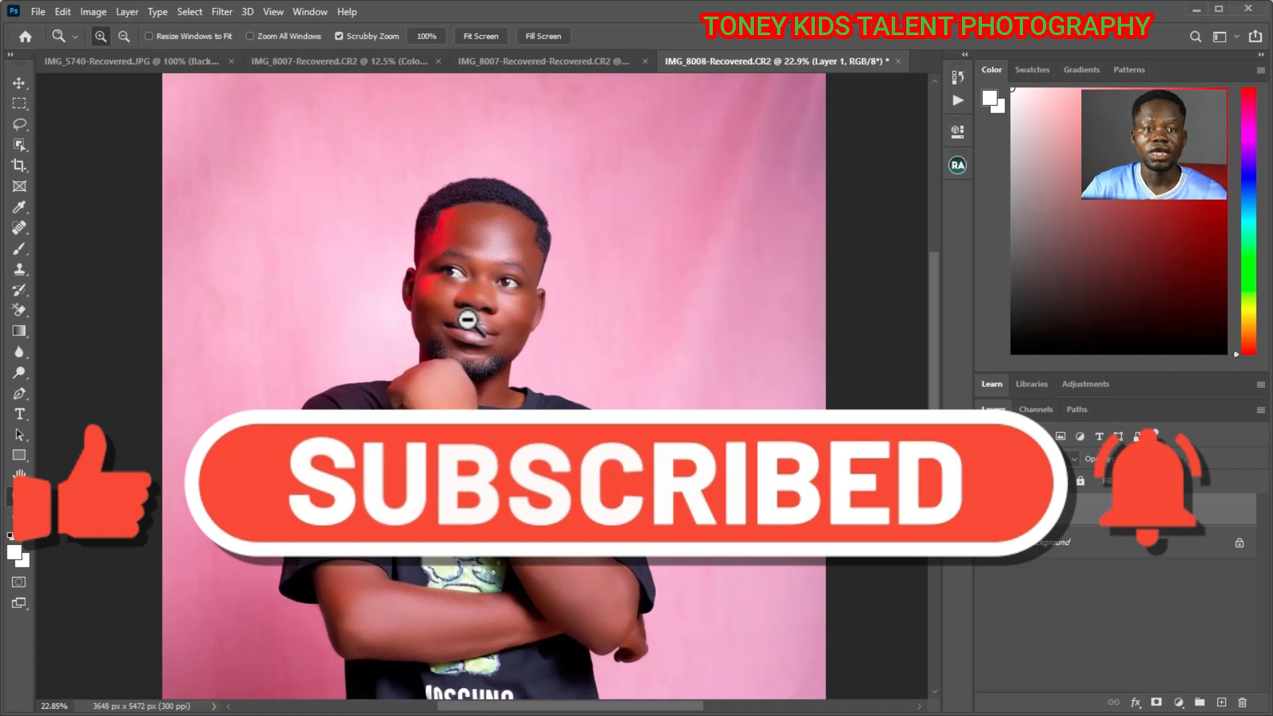
- Select the man with the automatic Subject selection and copy him onto a new layer
left_click(469, 321)
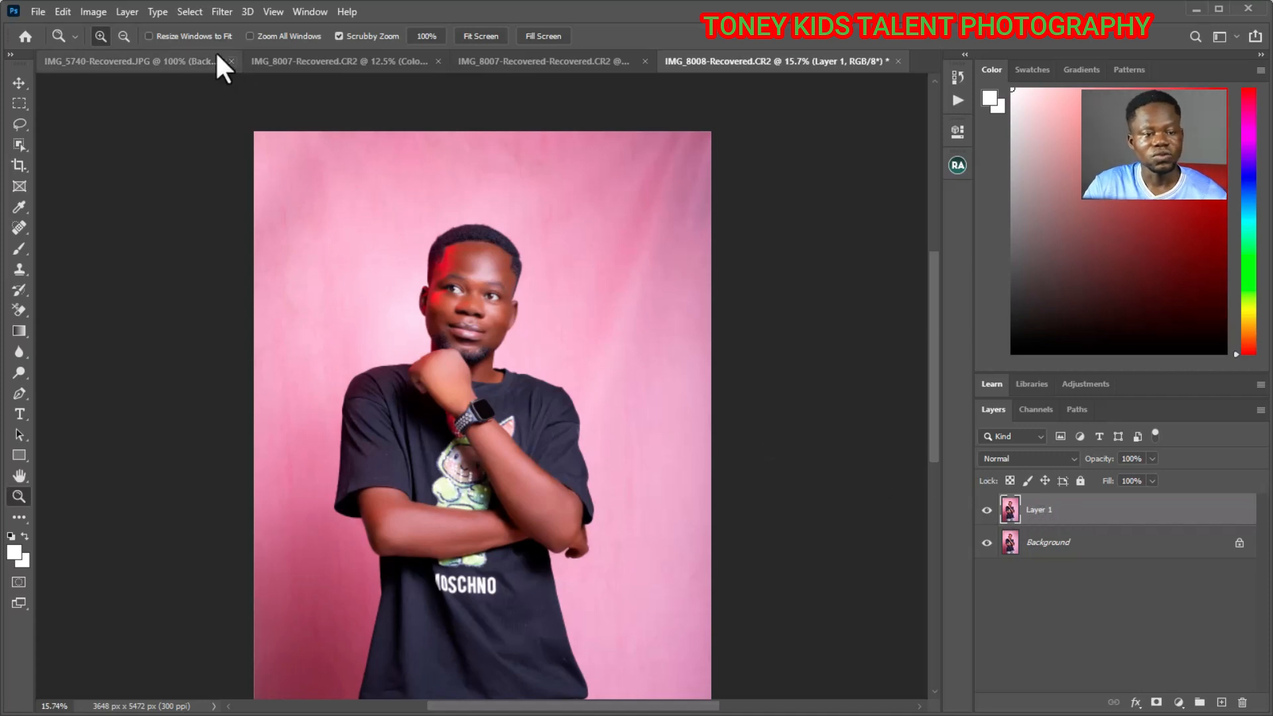
left_click(184, 13)
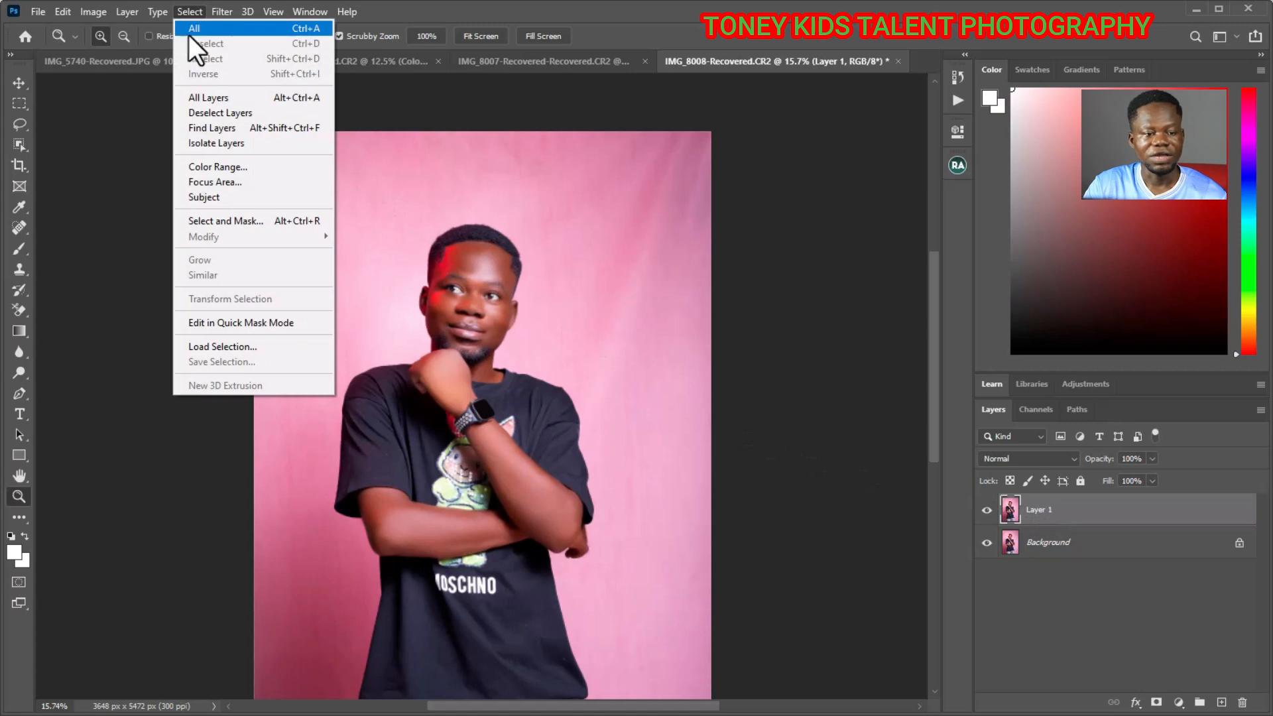
left_click(193, 197)
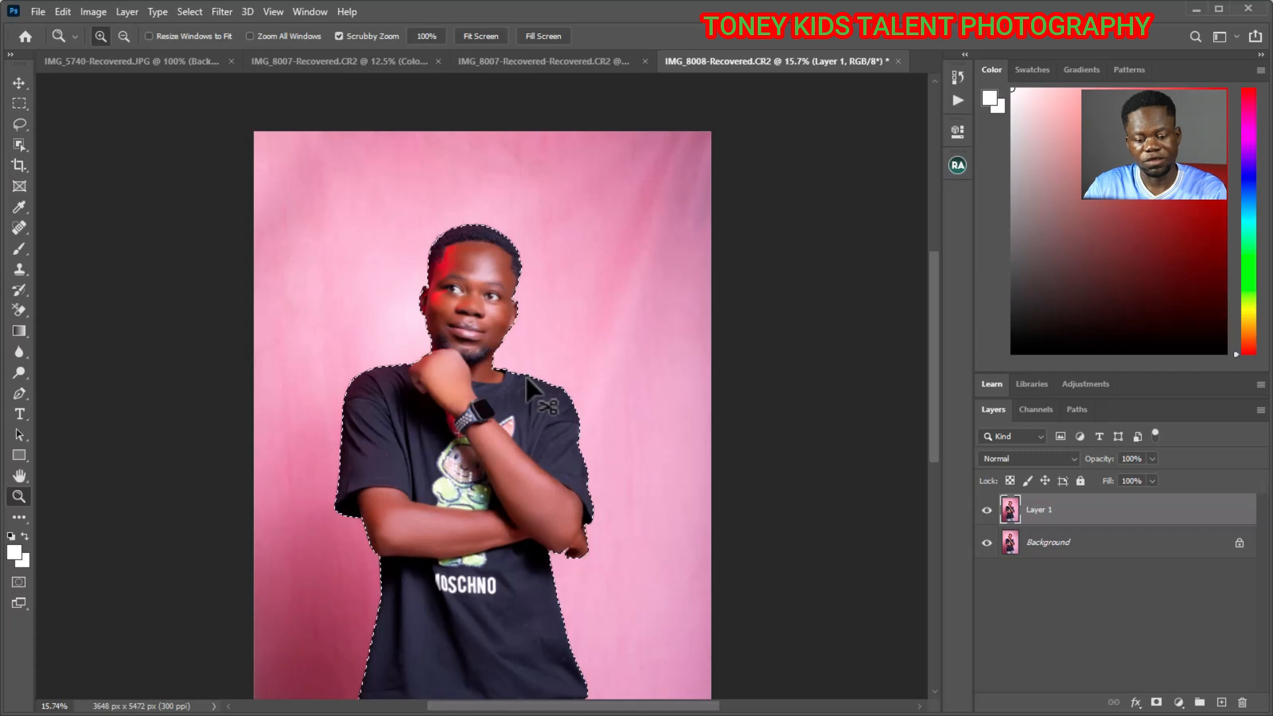
key("ctrl+j")
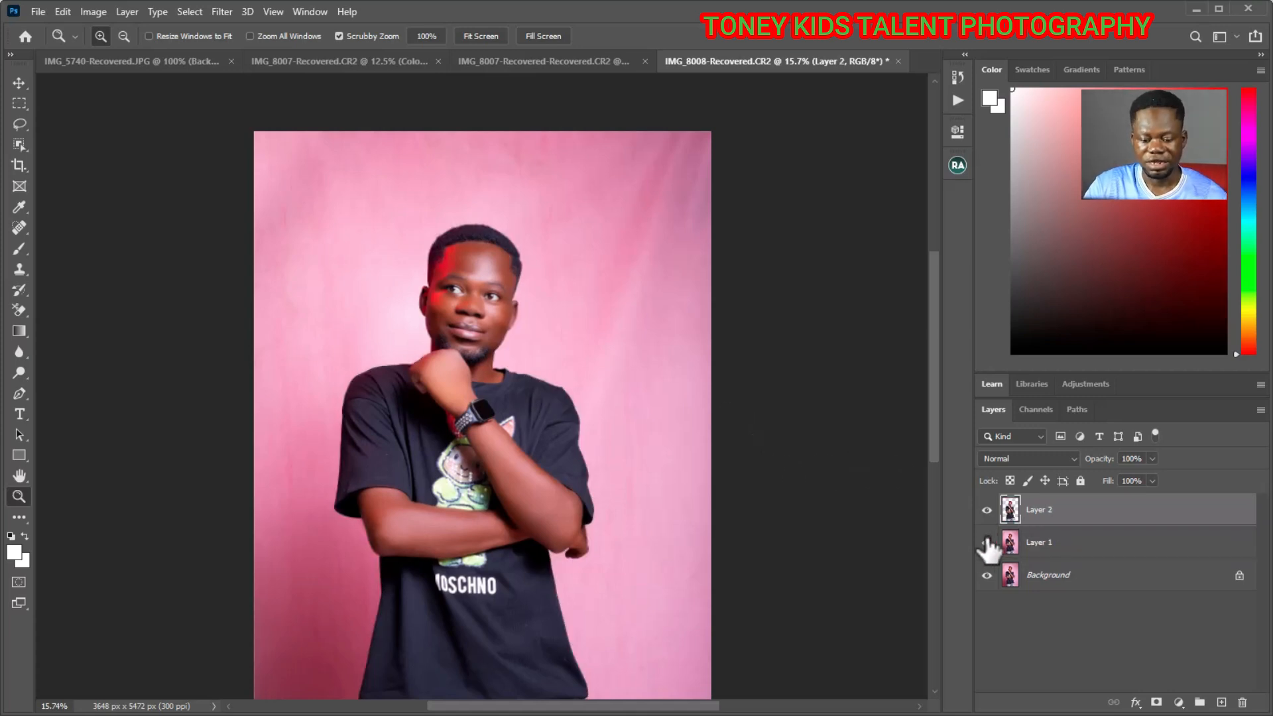
- Hide Layer 1 and the Background to check the cutout of the man, and show both again
left_click(988, 574)
left_click(986, 574)
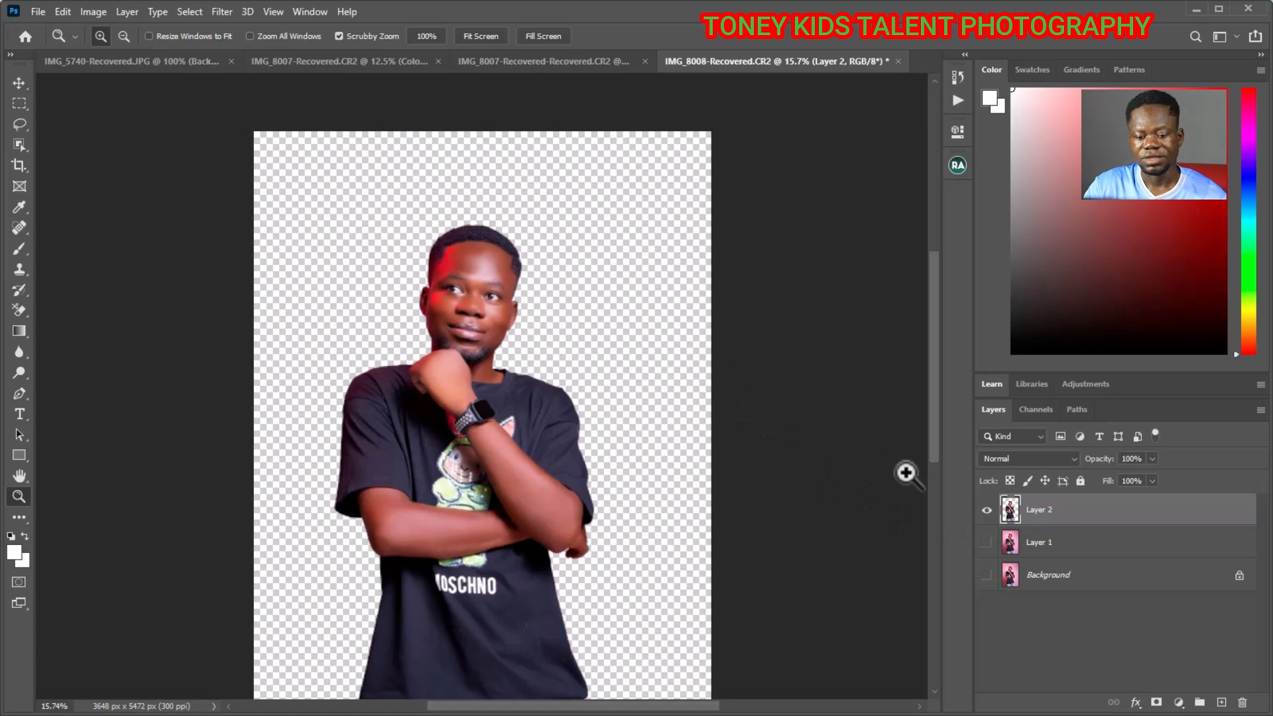
left_click(986, 543)
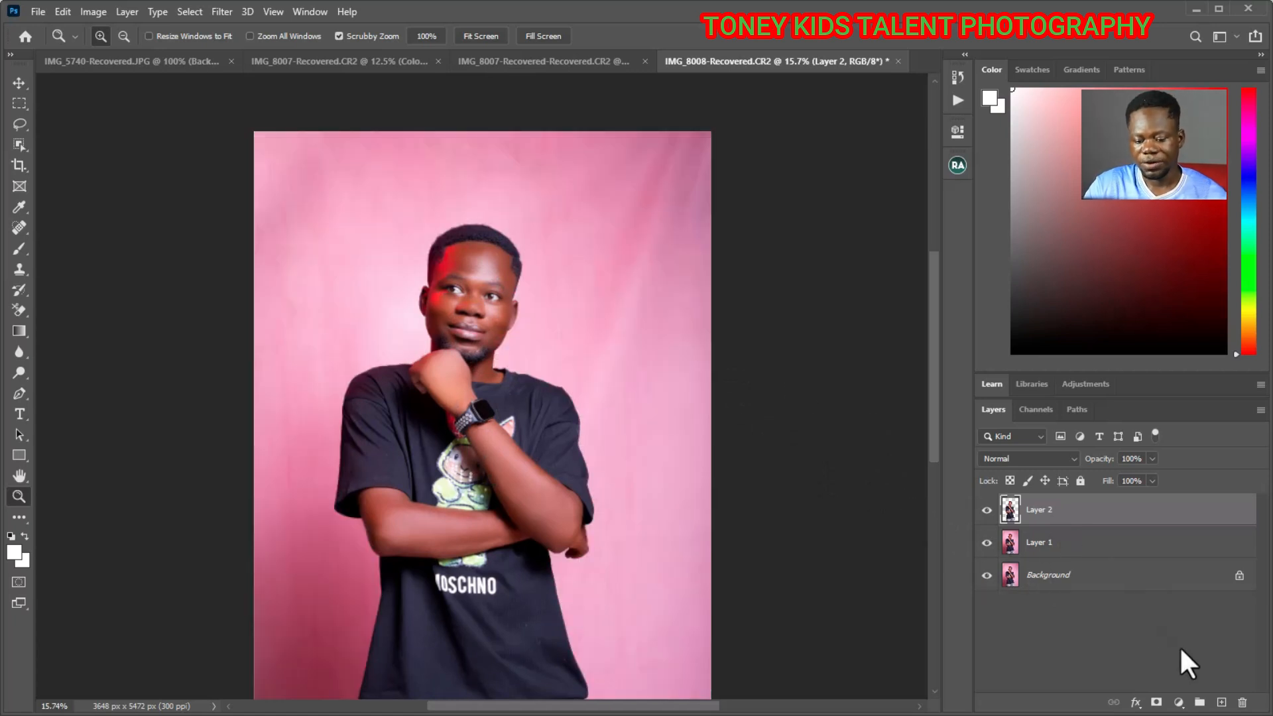
- Add a Solid Color fill layer in purple #751399 and place it directly beneath the cutout layer
left_click(1177, 702)
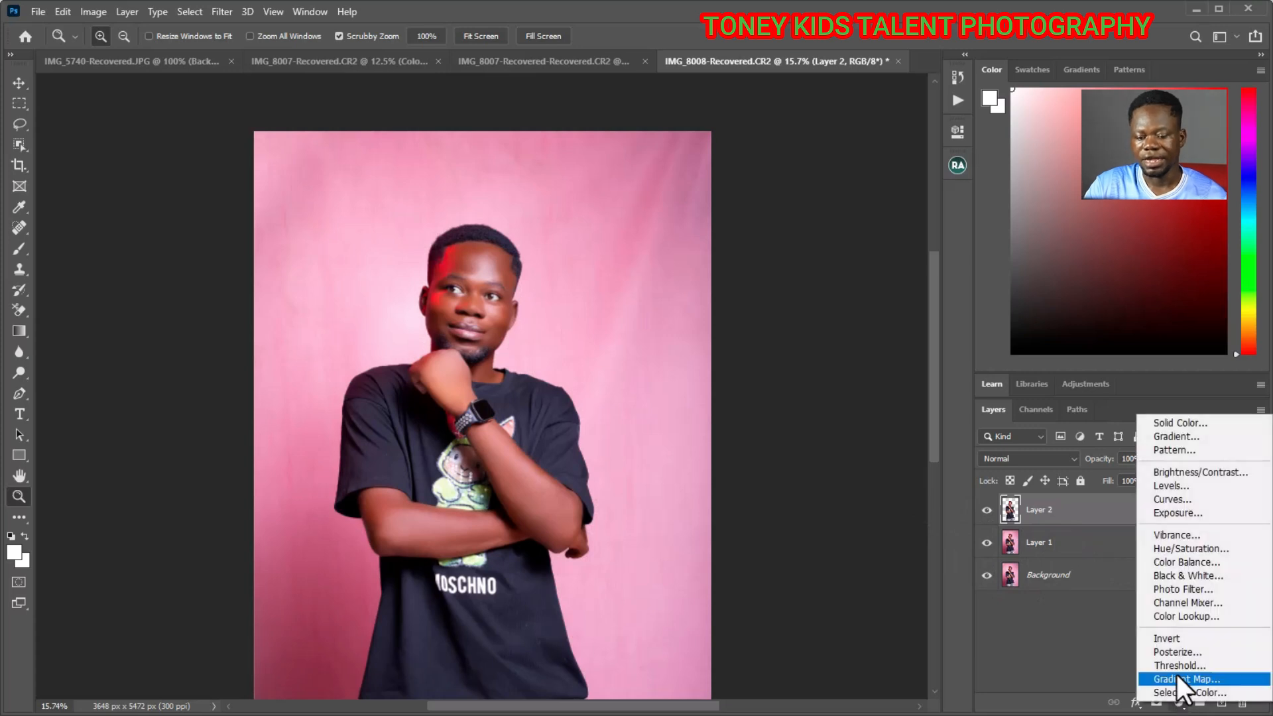
left_click(1160, 425)
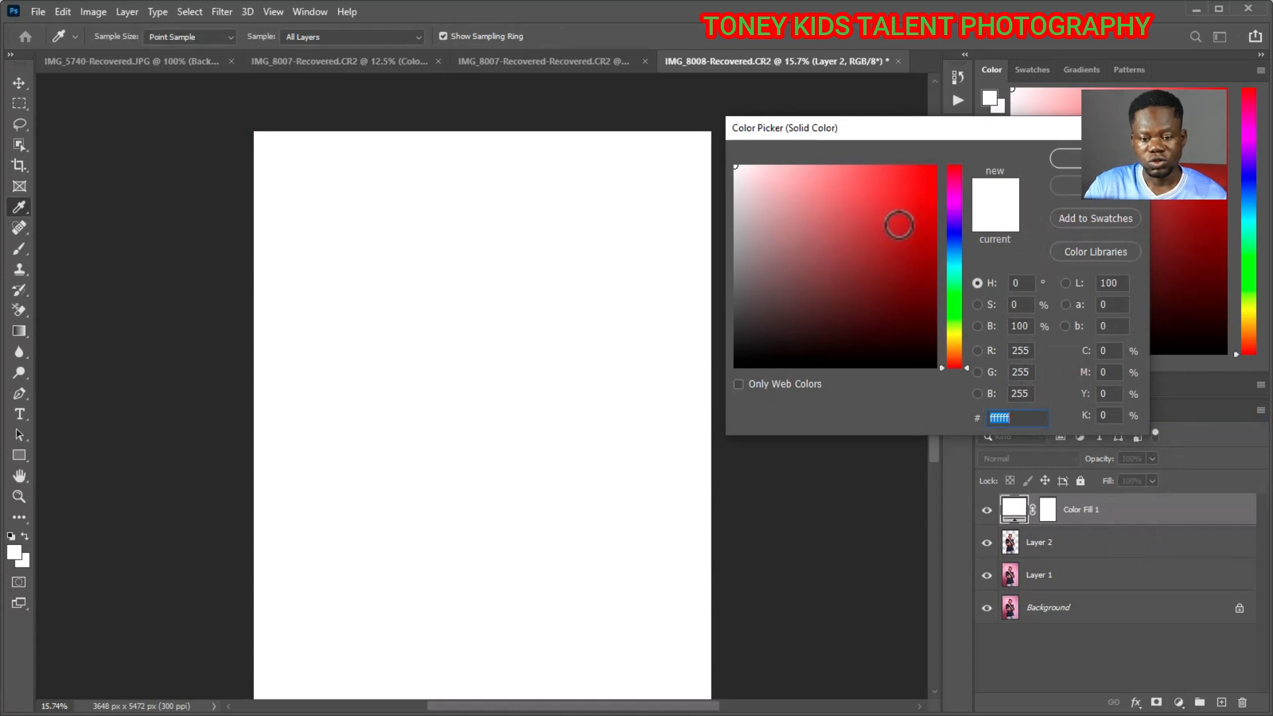
left_click(901, 226)
mouse_move(953, 197)
left_mouse_down()
mouse_move(957, 220)
mouse_move(956, 206)
mouse_move(914, 230)
left_mouse_up()
left_click(922, 233)
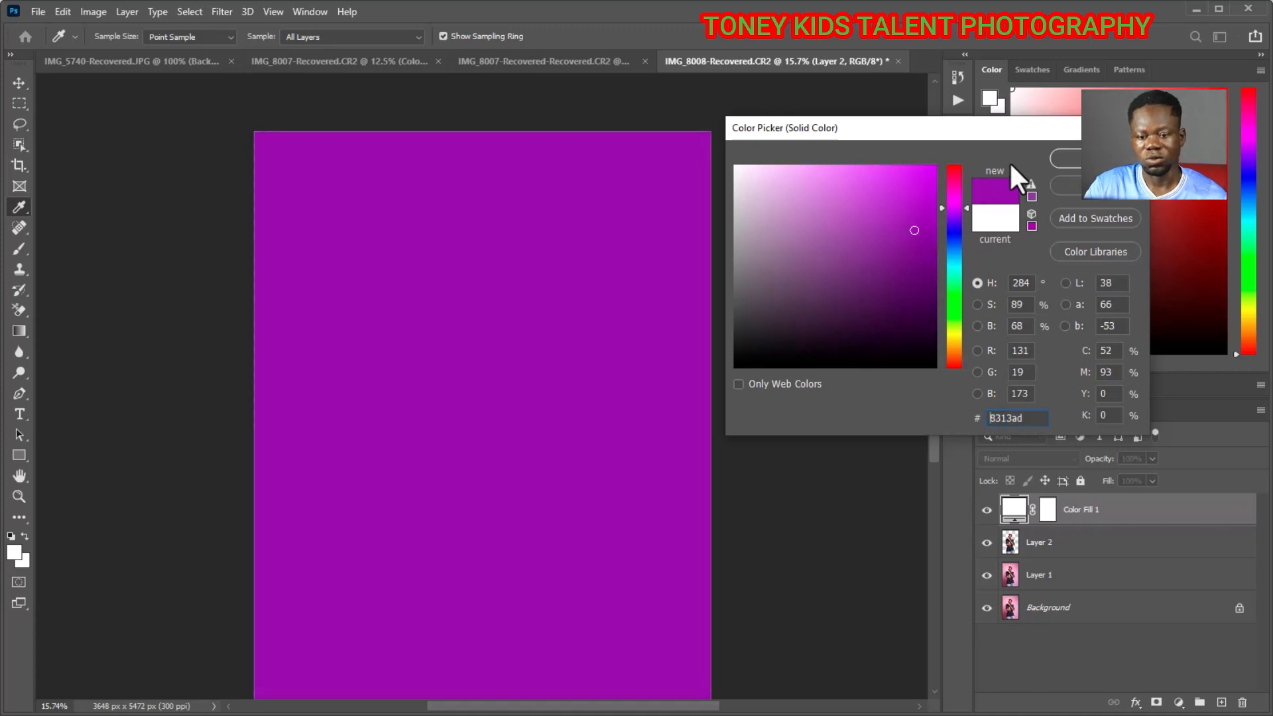
left_click(912, 247)
left_click(1088, 159)
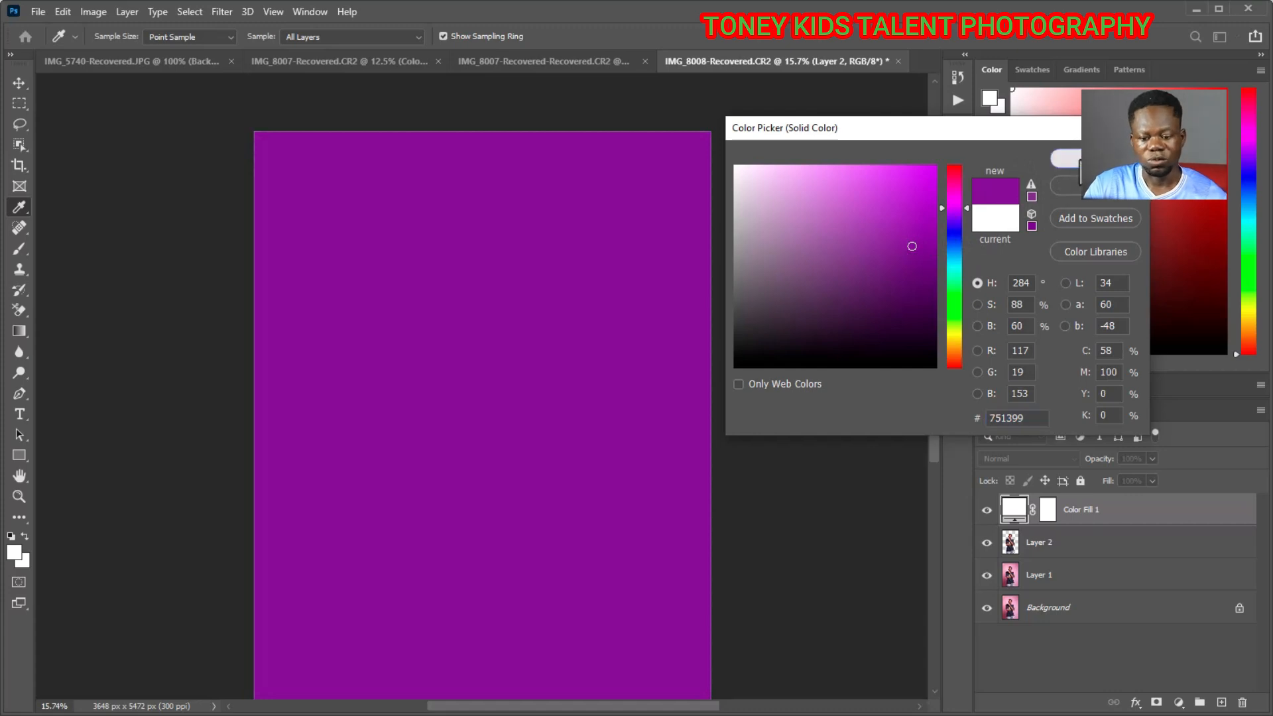
left_click_drag(1019, 520, 1024, 563)
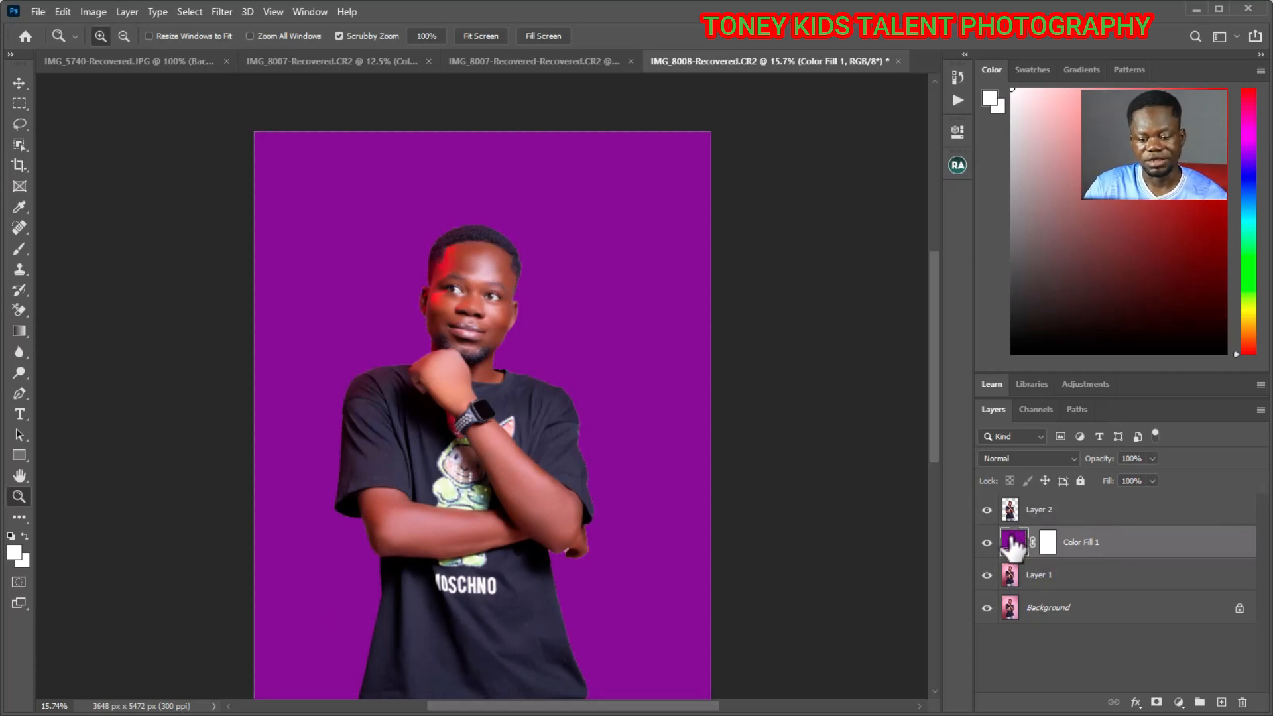
- Change the solid colour fill layer to pink #cb2daf
double_click(1012, 542)
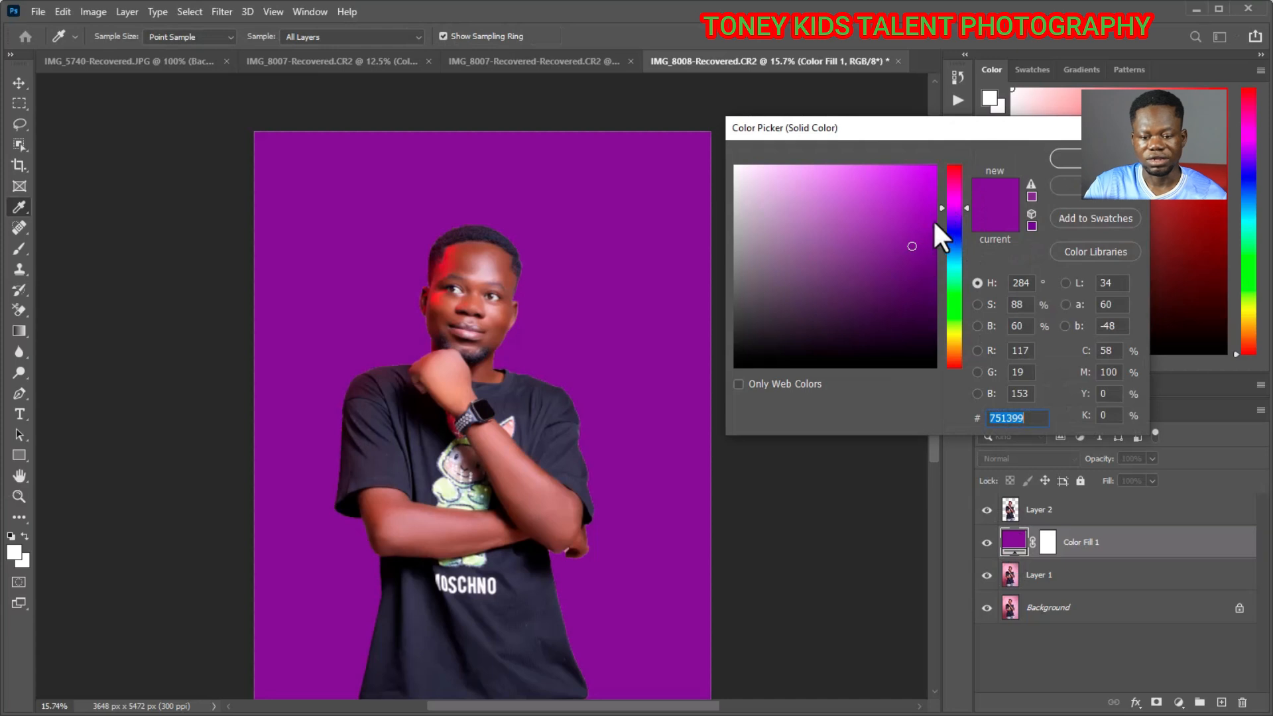
left_click_drag(912, 246, 891, 206)
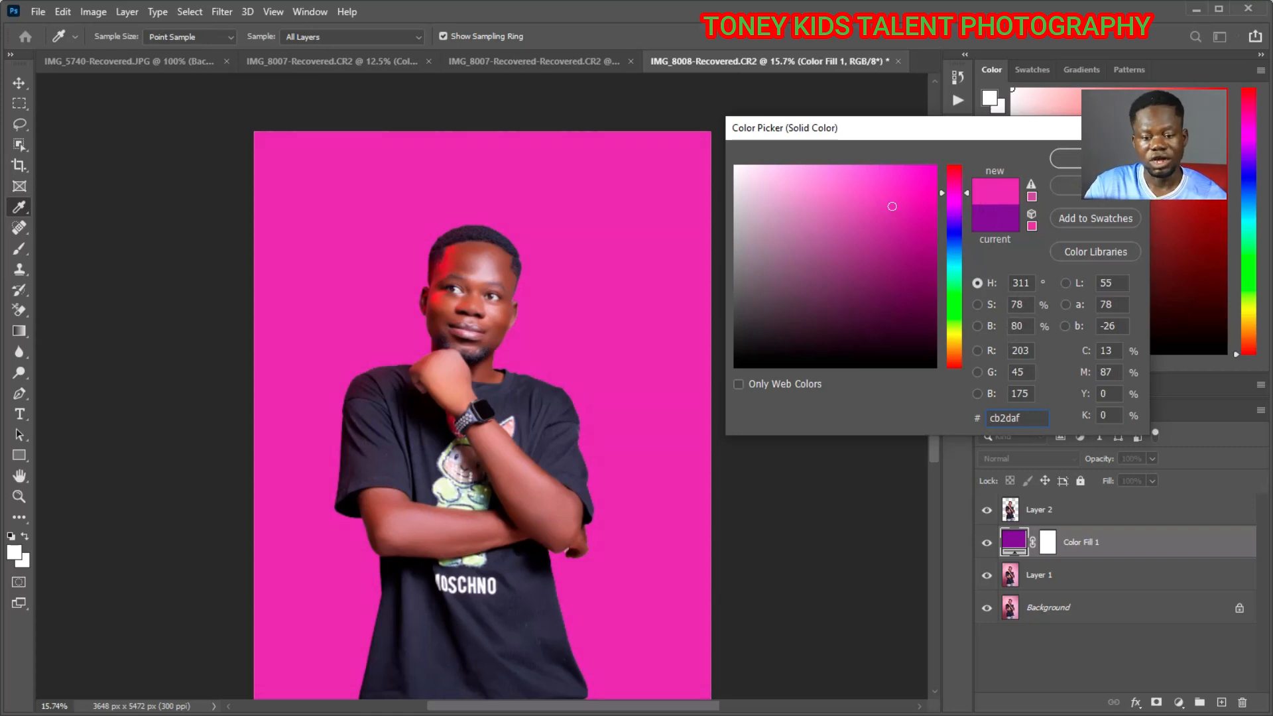
left_click(1095, 158)
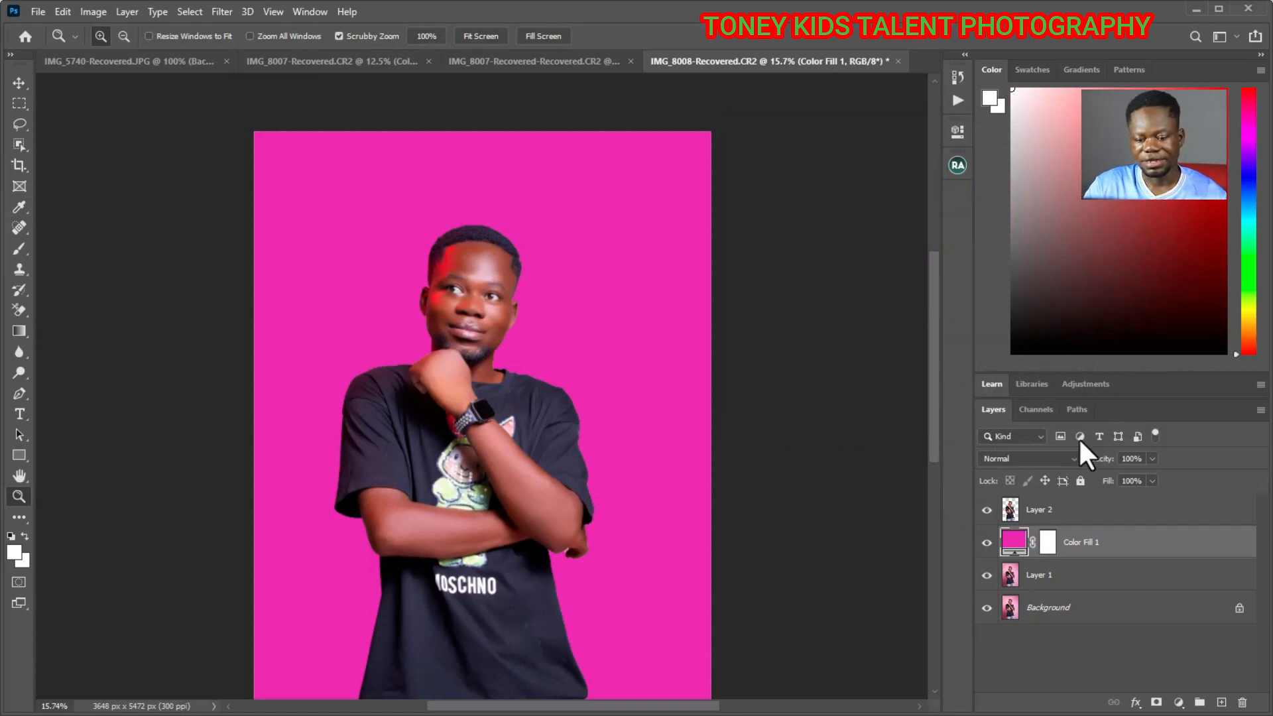
- Invert the colour fill layer's mask to black to hide the pink fill
left_click(1047, 542)
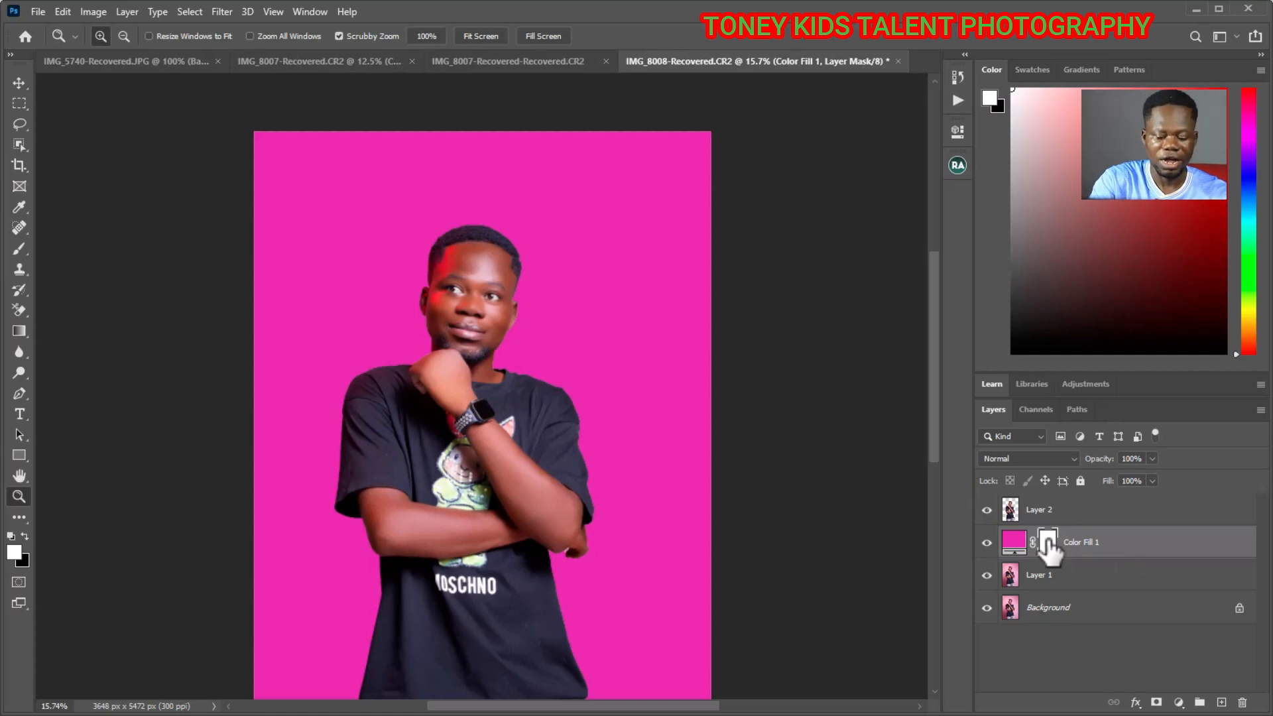
key("ctrl+i")
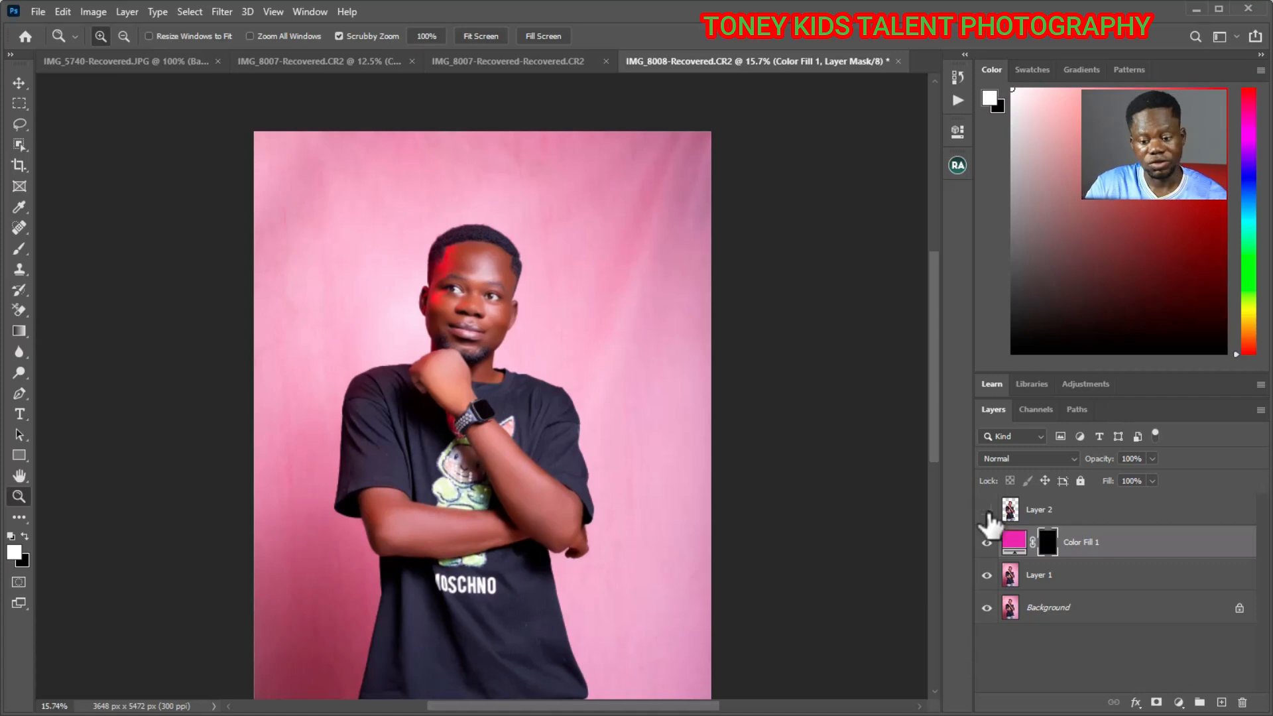
left_click(1089, 548)
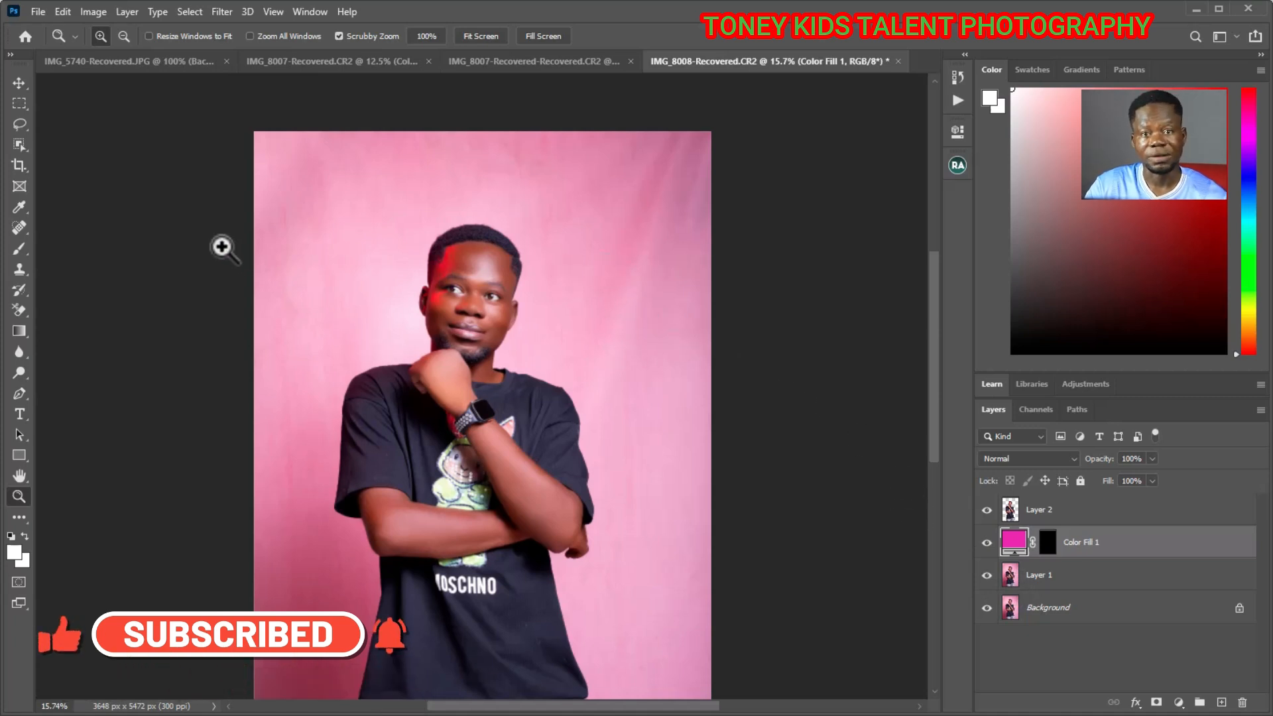
- Paint the fill layer's mask white across the whole backdrop with a soft 1600 px brush at 45% flow
left_click(20, 249)
left_click(89, 250)
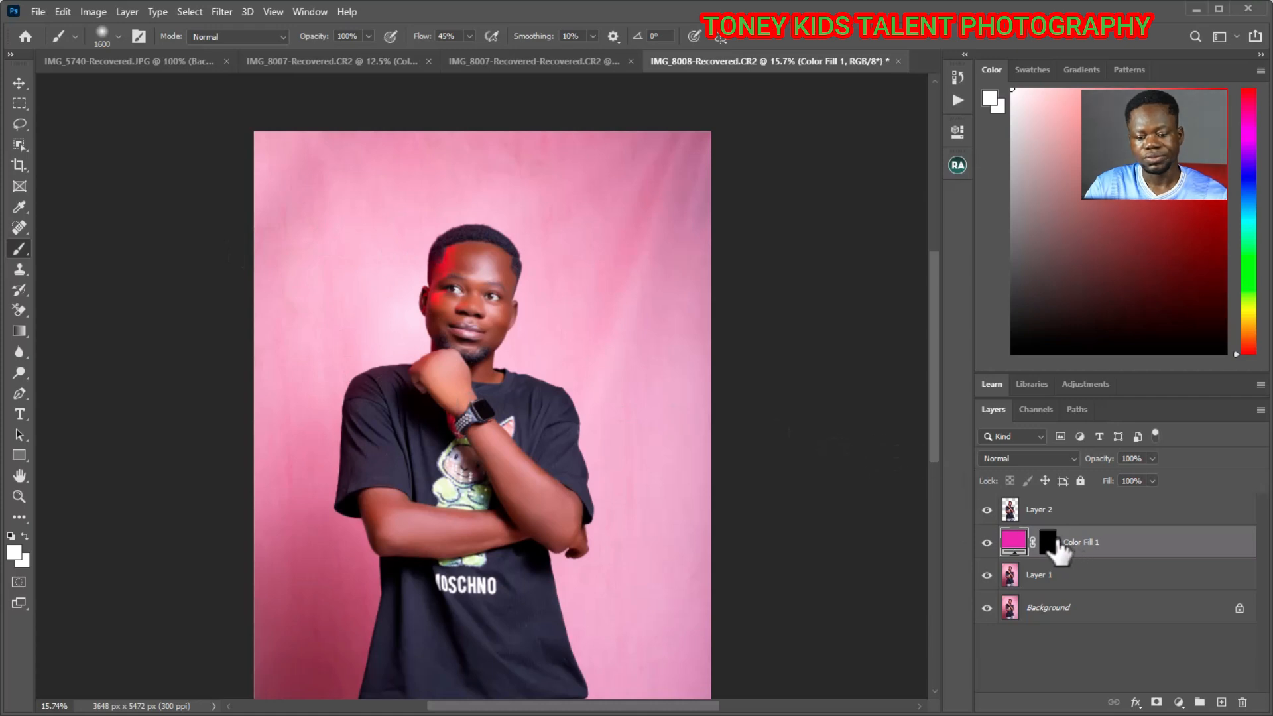
left_click(1048, 542)
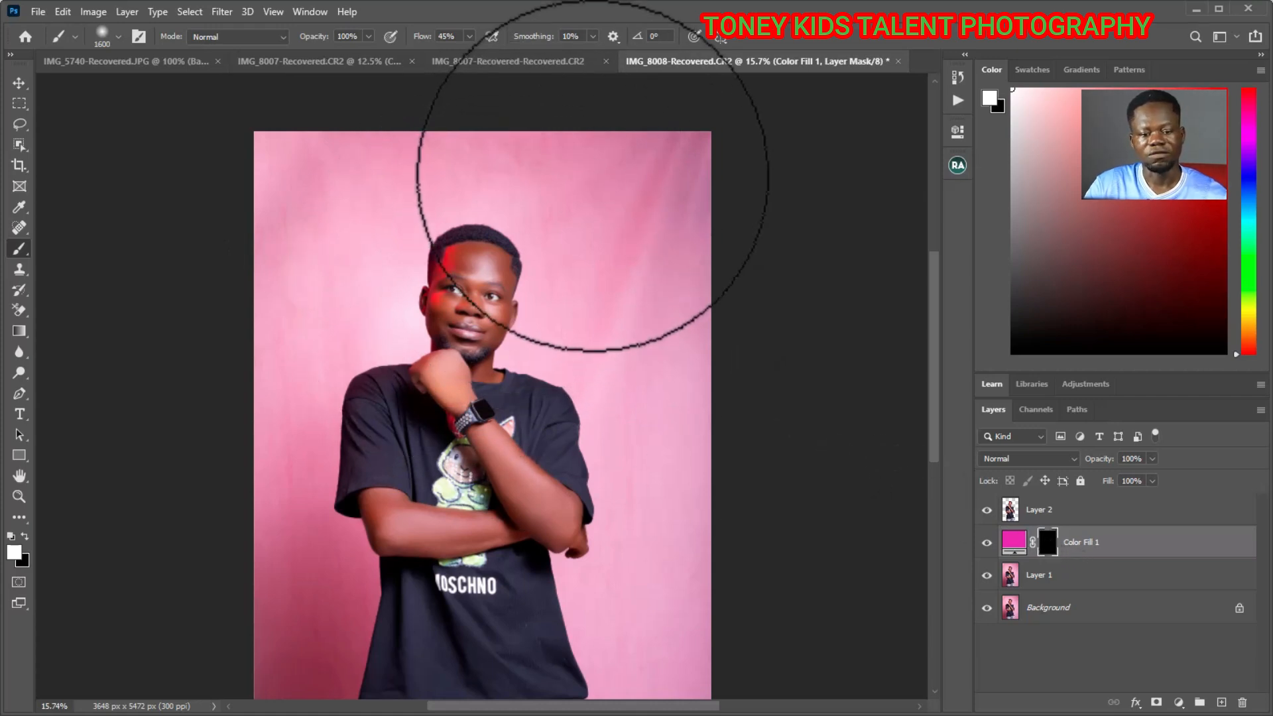
mouse_move(614, 199)
left_mouse_down()
mouse_move(637, 183)
mouse_move(655, 239)
mouse_move(664, 197)
mouse_move(680, 300)
mouse_move(664, 353)
mouse_move(550, 235)
mouse_move(489, 207)
mouse_move(318, 183)
mouse_move(295, 191)
mouse_move(292, 232)
mouse_move(284, 197)
mouse_move(318, 373)
mouse_move(386, 329)
mouse_move(474, 302)
mouse_move(668, 382)
mouse_move(676, 445)
mouse_move(645, 566)
mouse_move(653, 628)
mouse_move(607, 525)
mouse_move(523, 419)
mouse_move(378, 409)
mouse_move(279, 145)
mouse_move(631, 134)
mouse_move(690, 274)
left_mouse_up()
scroll(670, 398, "down", 3)
mouse_move(659, 443)
left_mouse_down()
mouse_move(338, 568)
mouse_move(281, 423)
mouse_move(364, 610)
mouse_move(560, 588)
mouse_move(283, 213)
mouse_move(491, 416)
left_mouse_up()
scroll(623, 497, "up", 2)
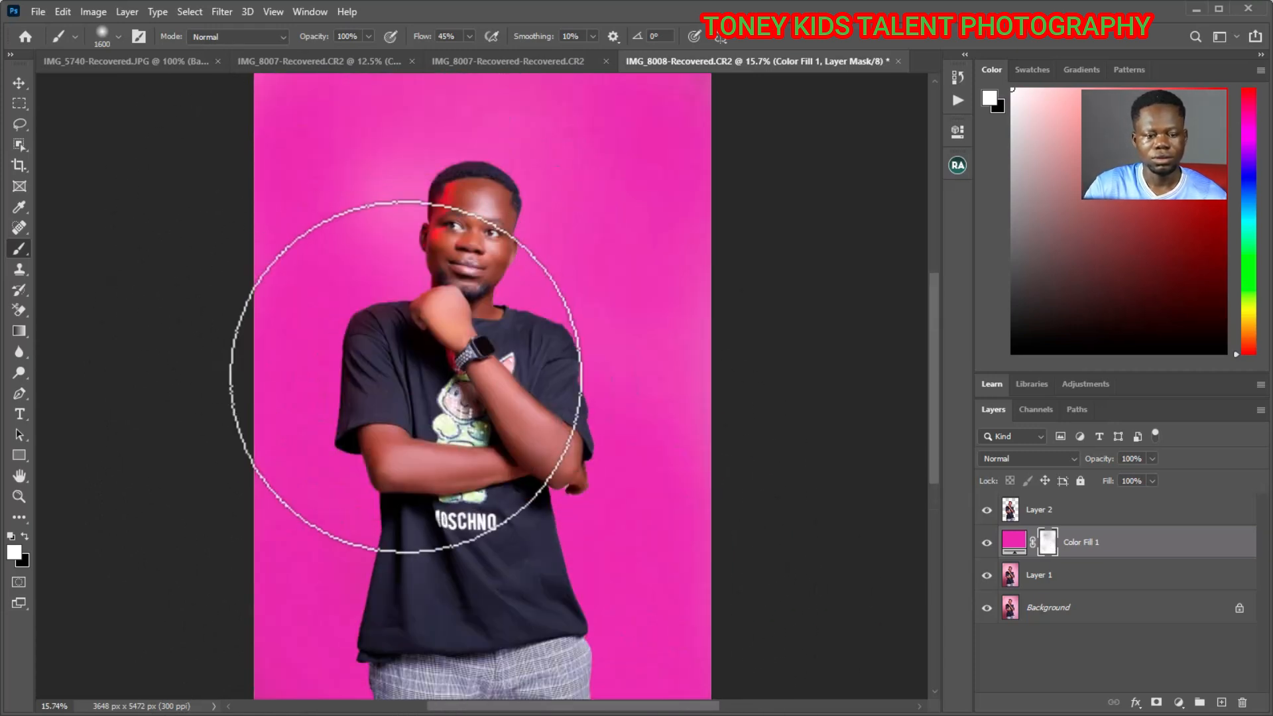
scroll(405, 376, "up", 2)
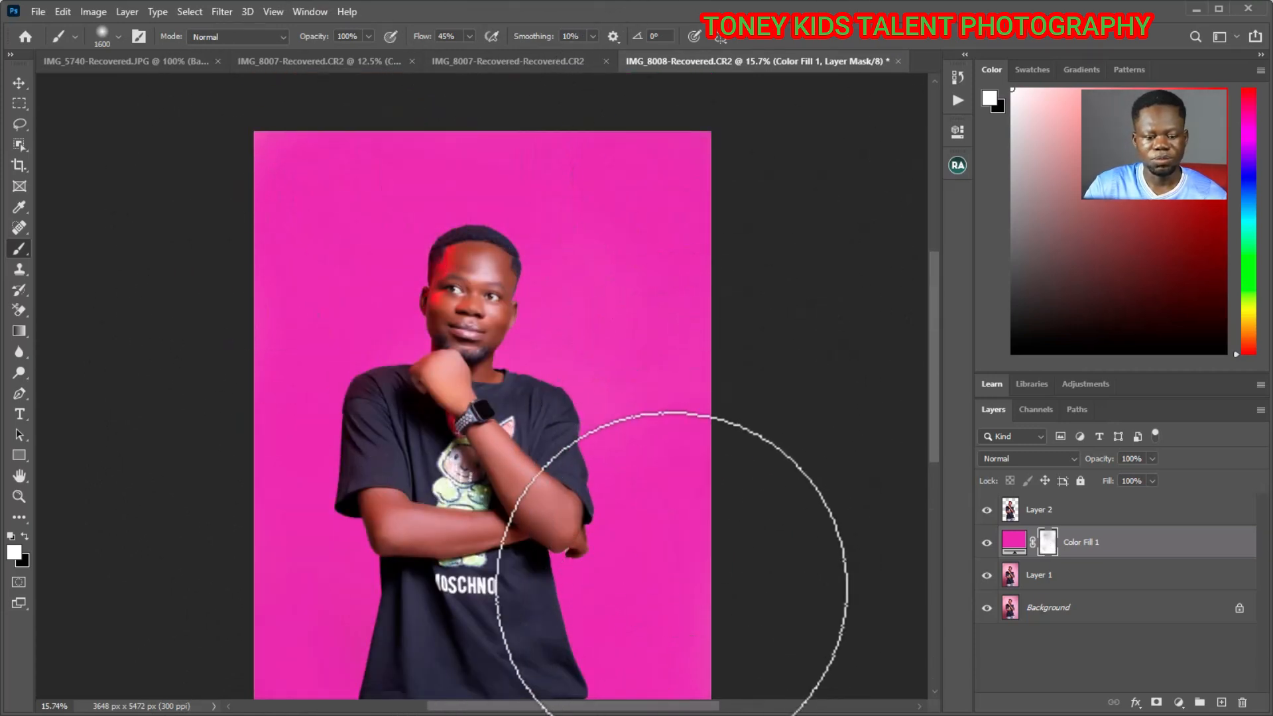
scroll(671, 586, "down", 1)
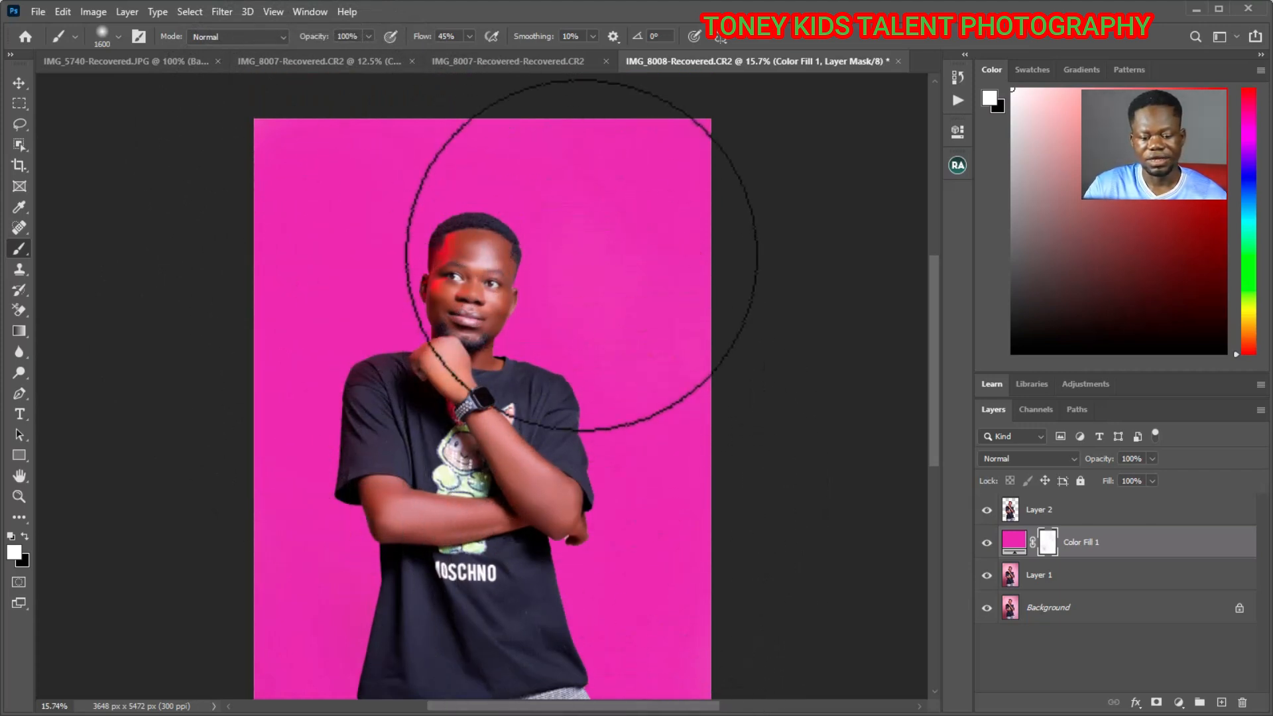
scroll(581, 255, "down", 3)
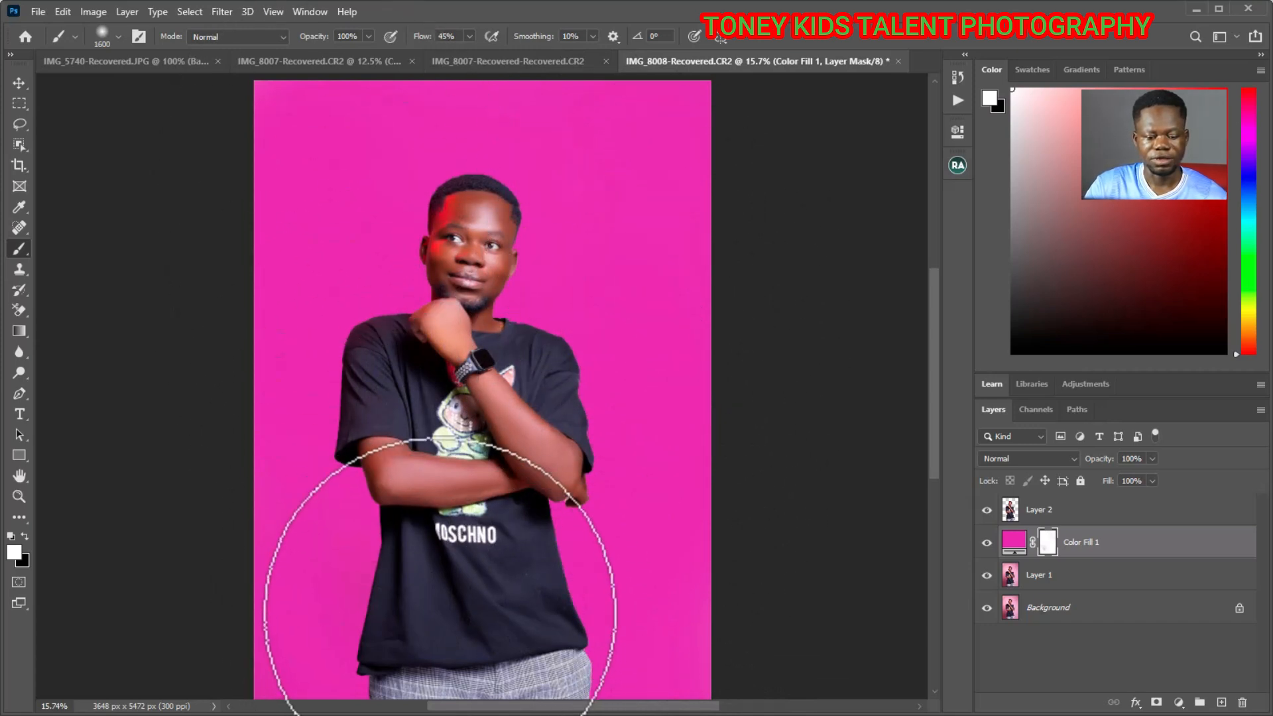
scroll(596, 483, "down", 5)
scroll(630, 563, "down", 6)
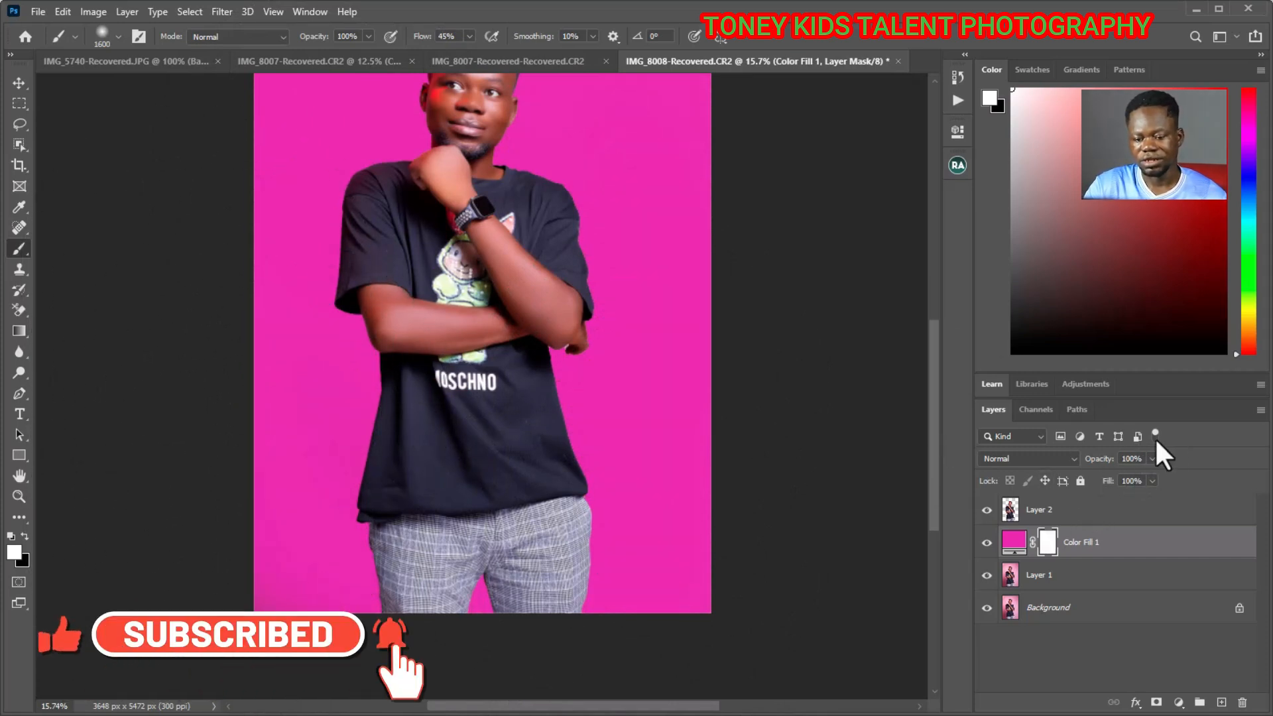
- Lower the colour fill layer's opacity to 82% and view the whole portrait
left_click(1151, 459)
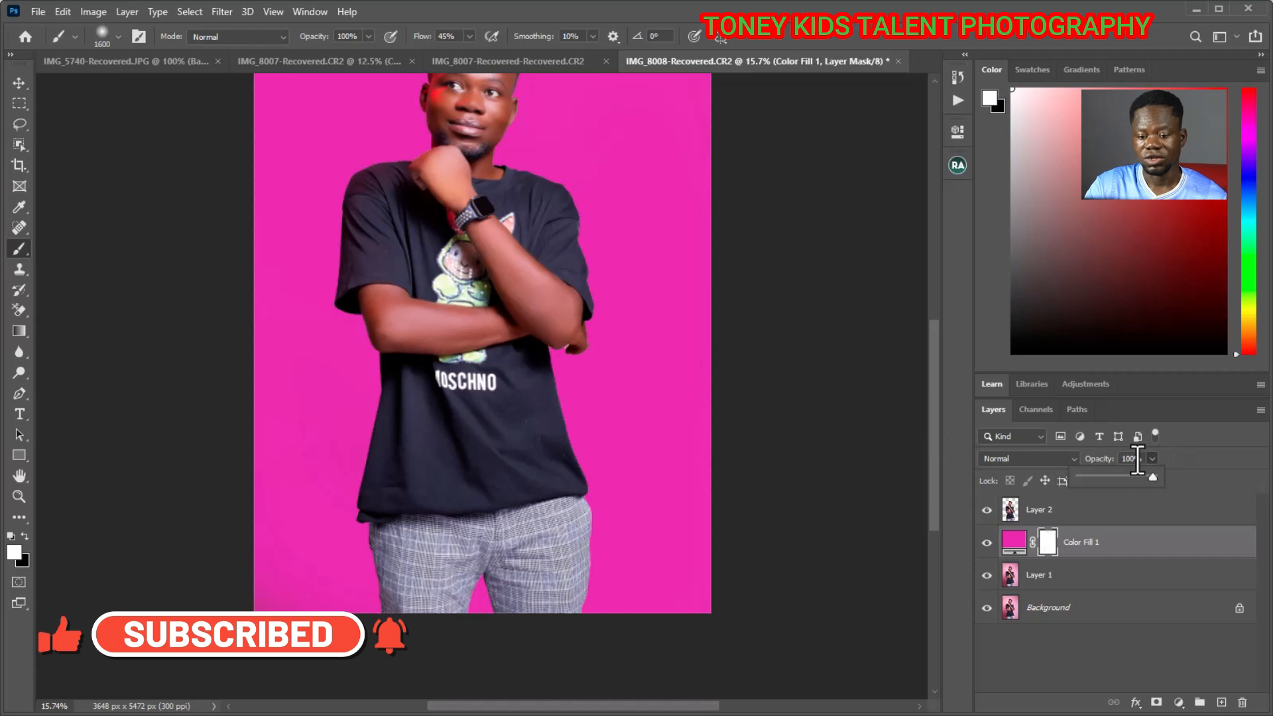
left_click_drag(1154, 477, 1147, 478)
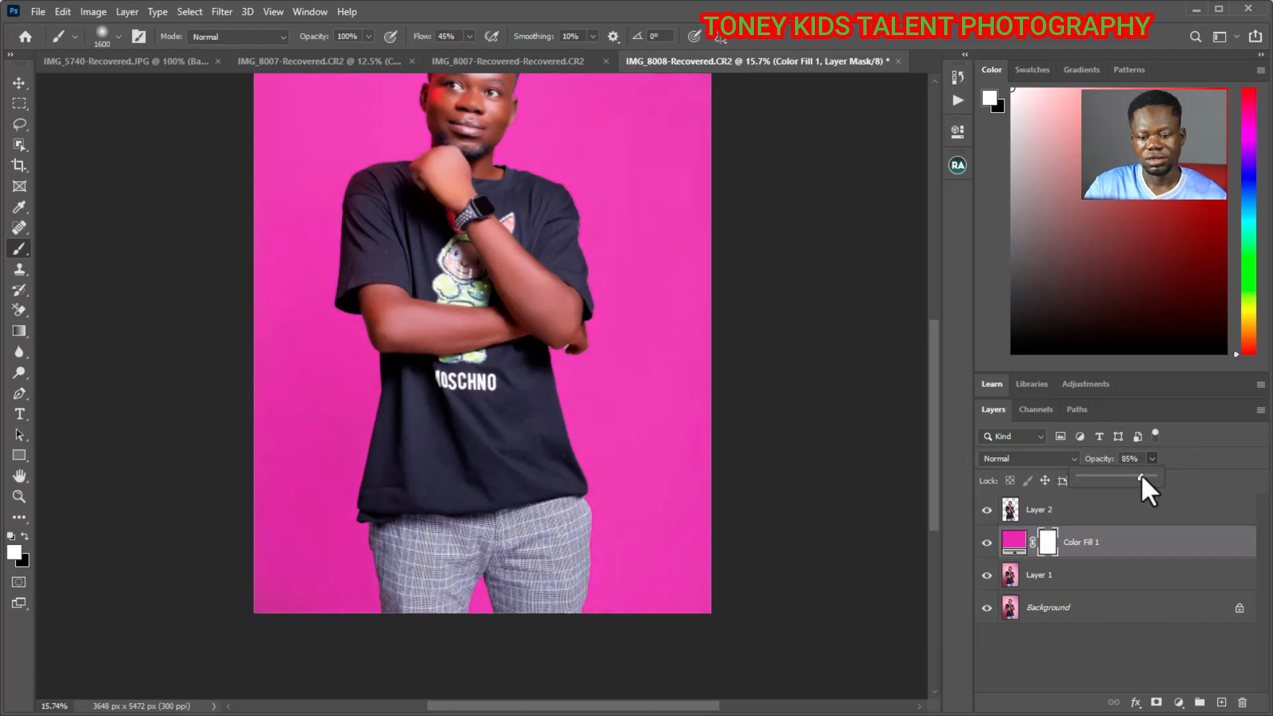
left_click_drag(1139, 472, 1138, 471)
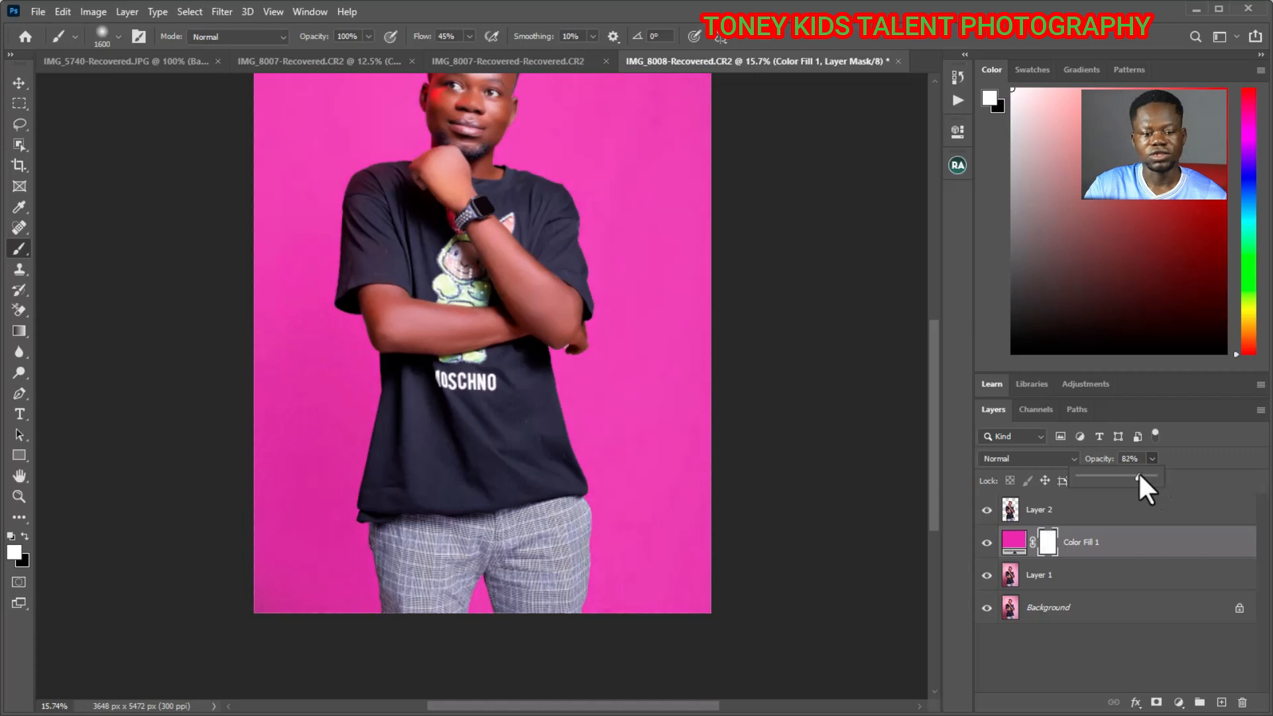
scroll(696, 422, "up", 3)
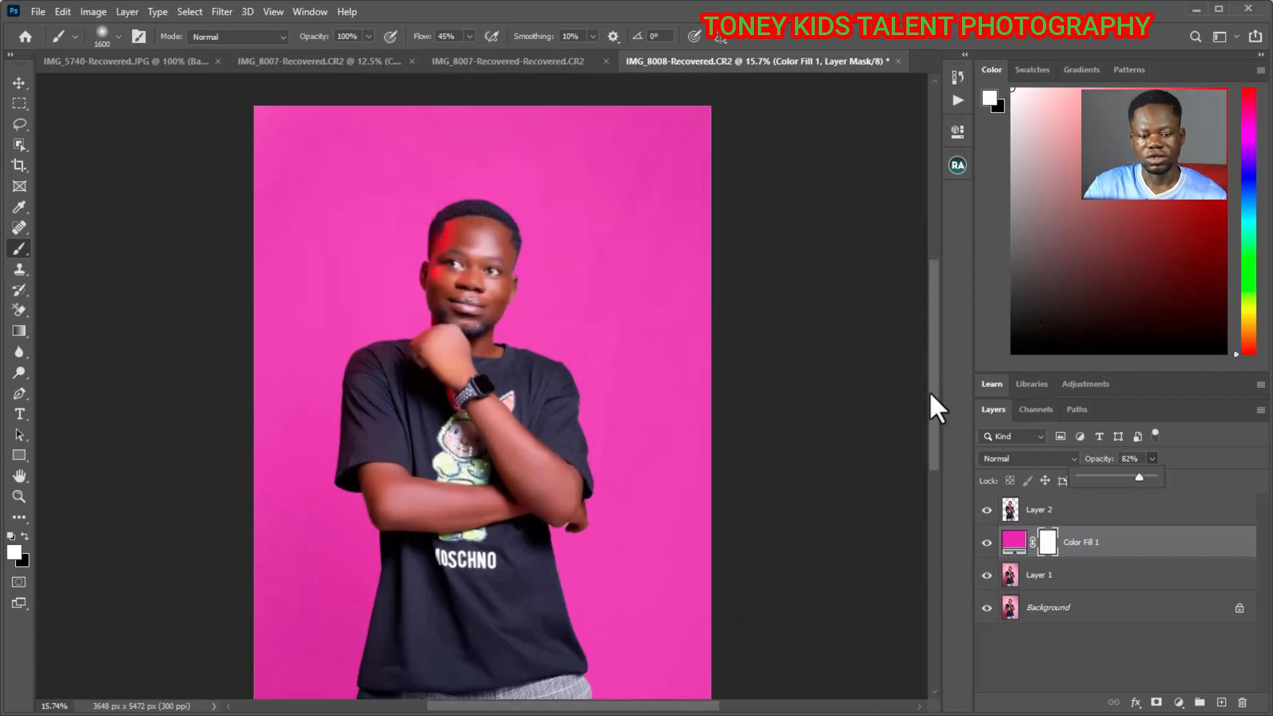
scroll(487, 404, "down", 2)
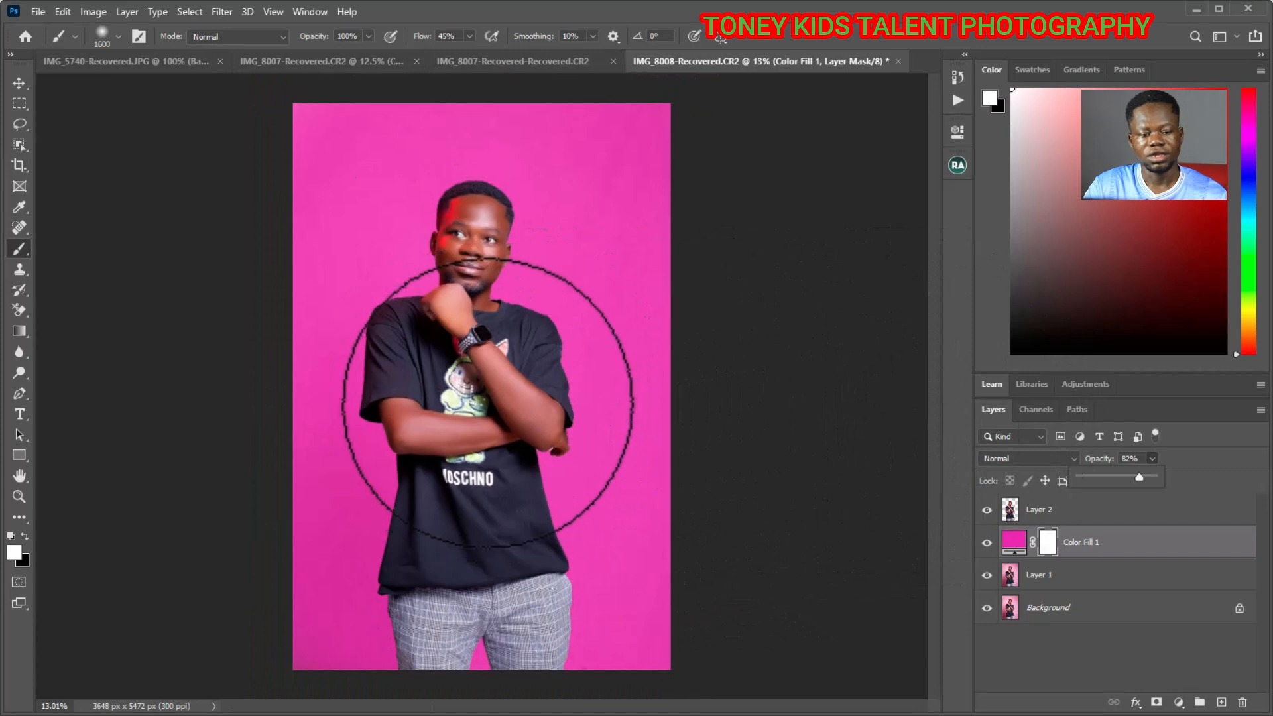
scroll(487, 404, "down", 1)
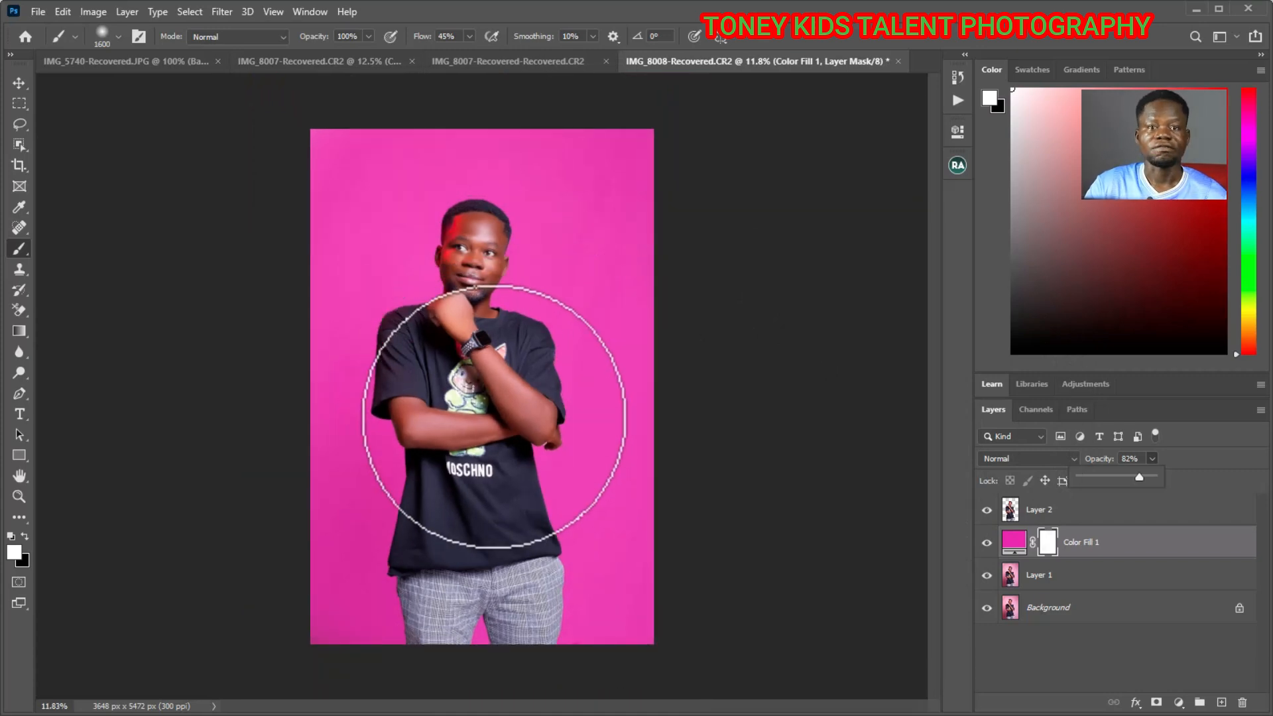
key("z")
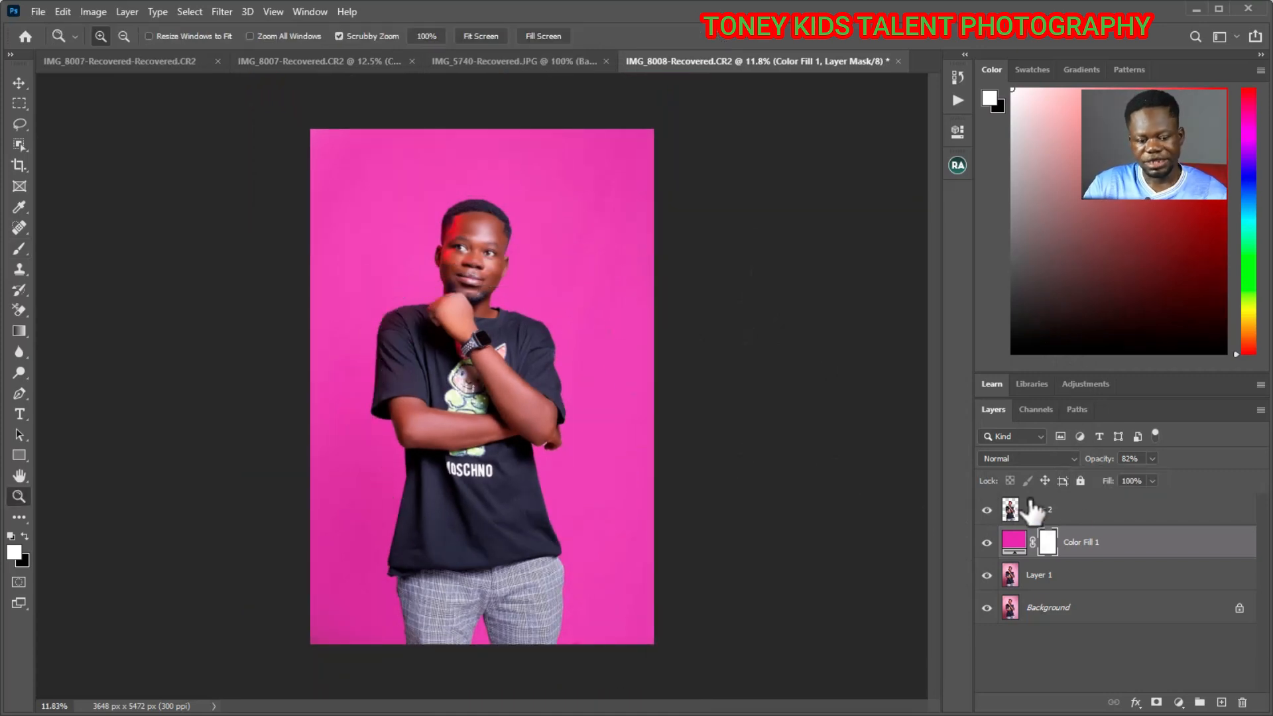
- In IMG_5740-Recovered.JPG, make a rectangular marquee selection around the triangle mesh pattern in the second row
left_click(487, 58)
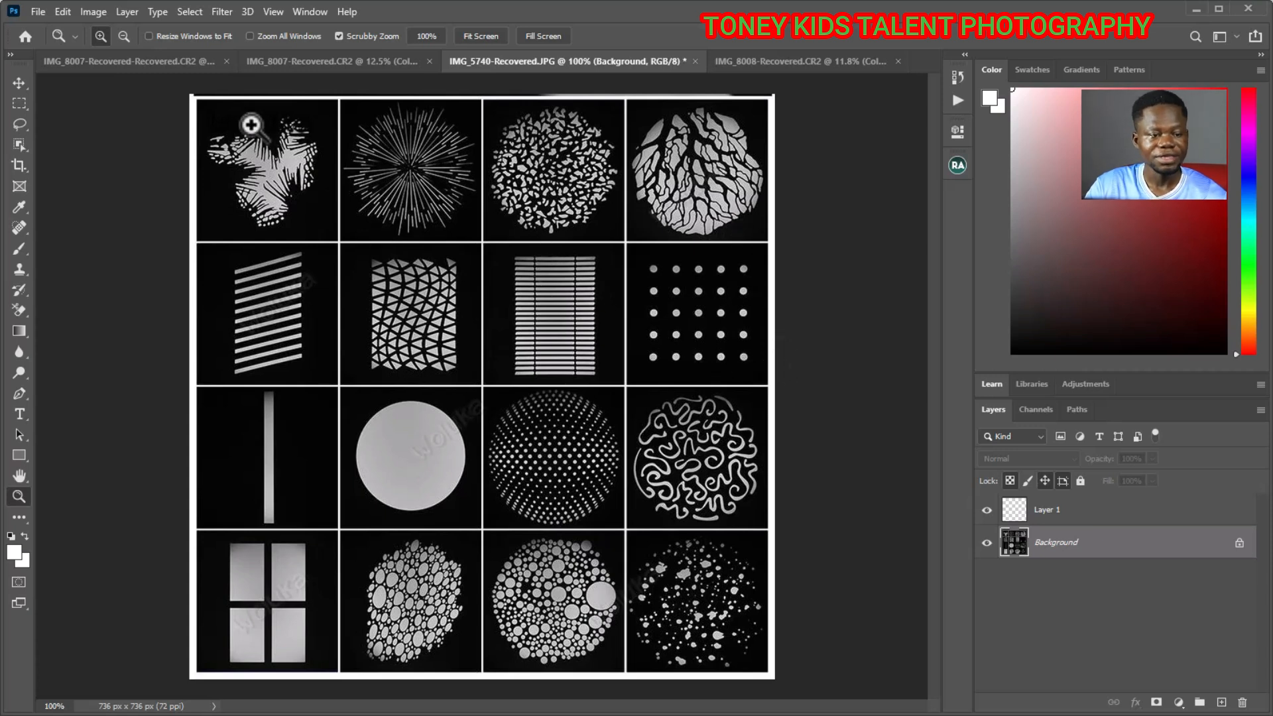
left_click(18, 99)
right_click(18, 97)
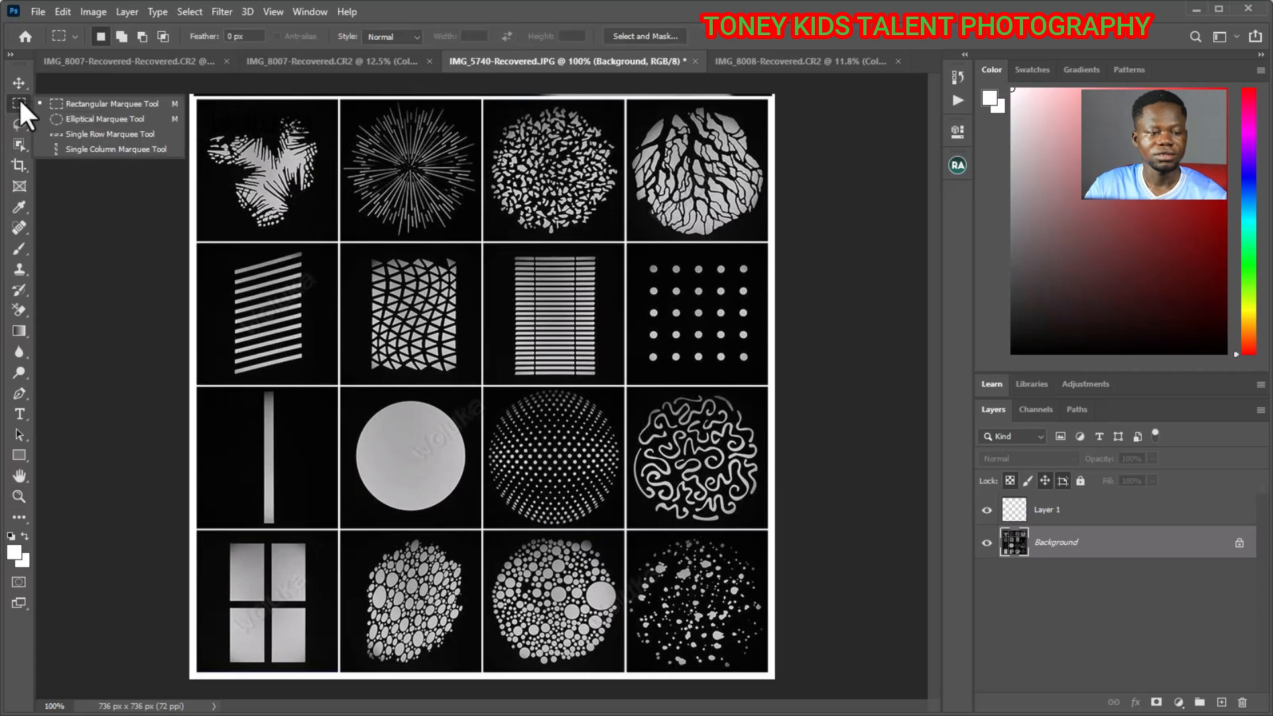
left_click(111, 103)
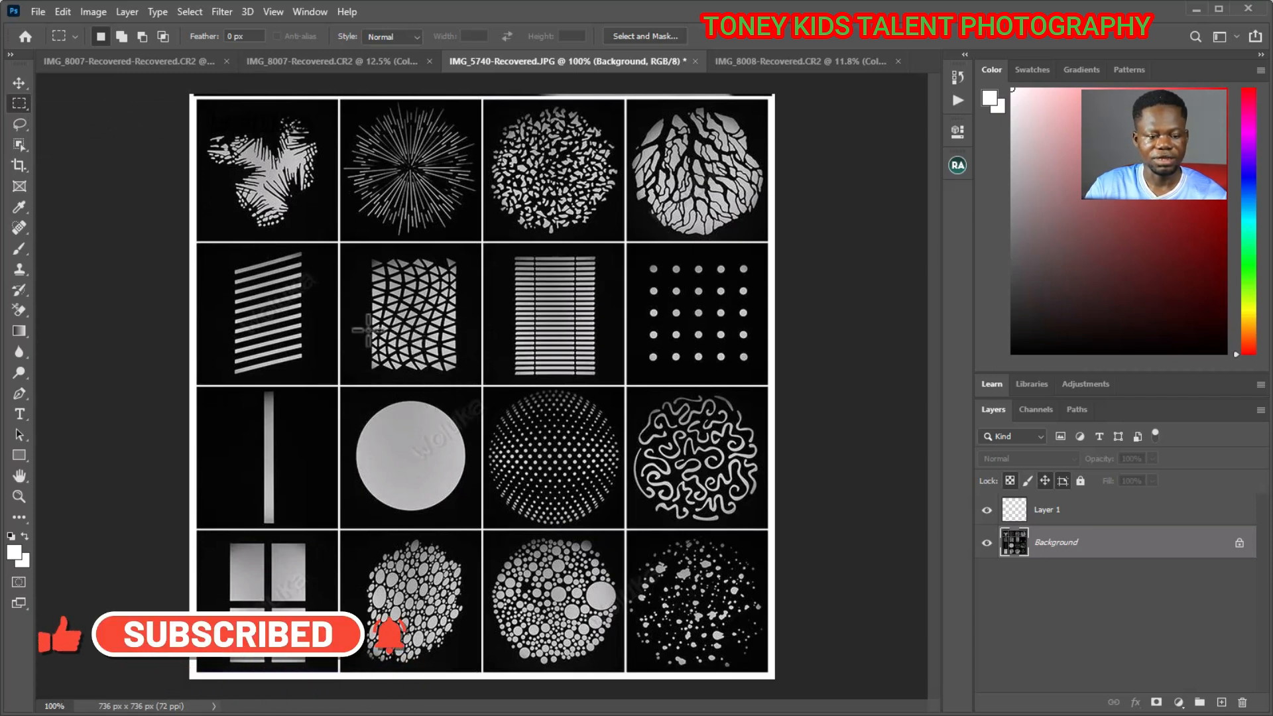
left_click_drag(363, 256, 462, 372)
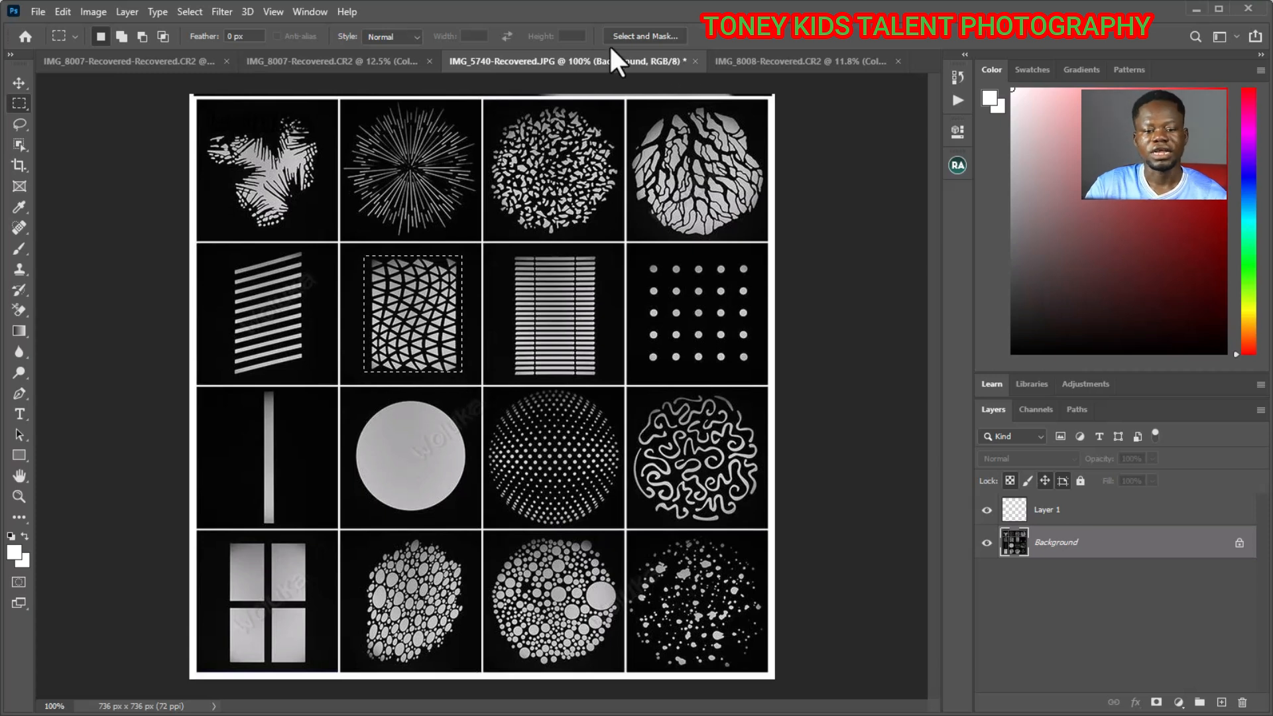
- Paste the copied triangle mesh pattern into IMG_8008-Recovered.CR2 above the colour fill layer, accepting the colour profile conversion
left_click(755, 59)
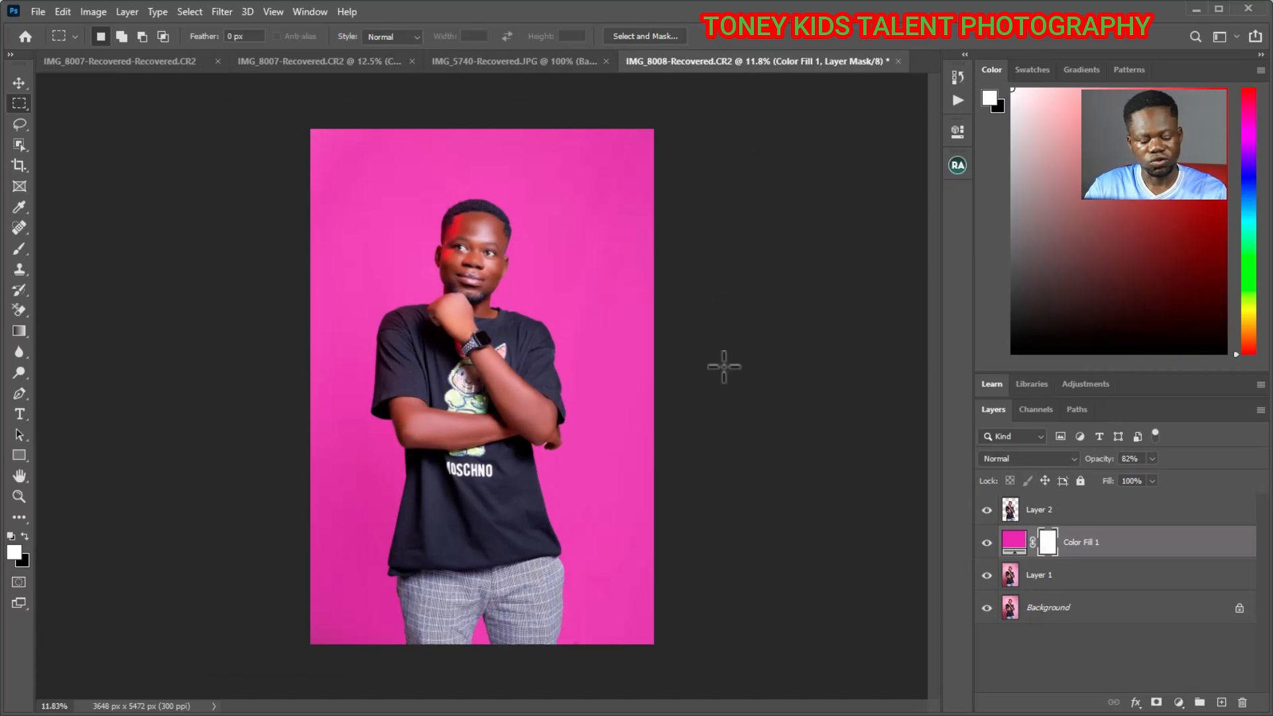
key("ctrl+v")
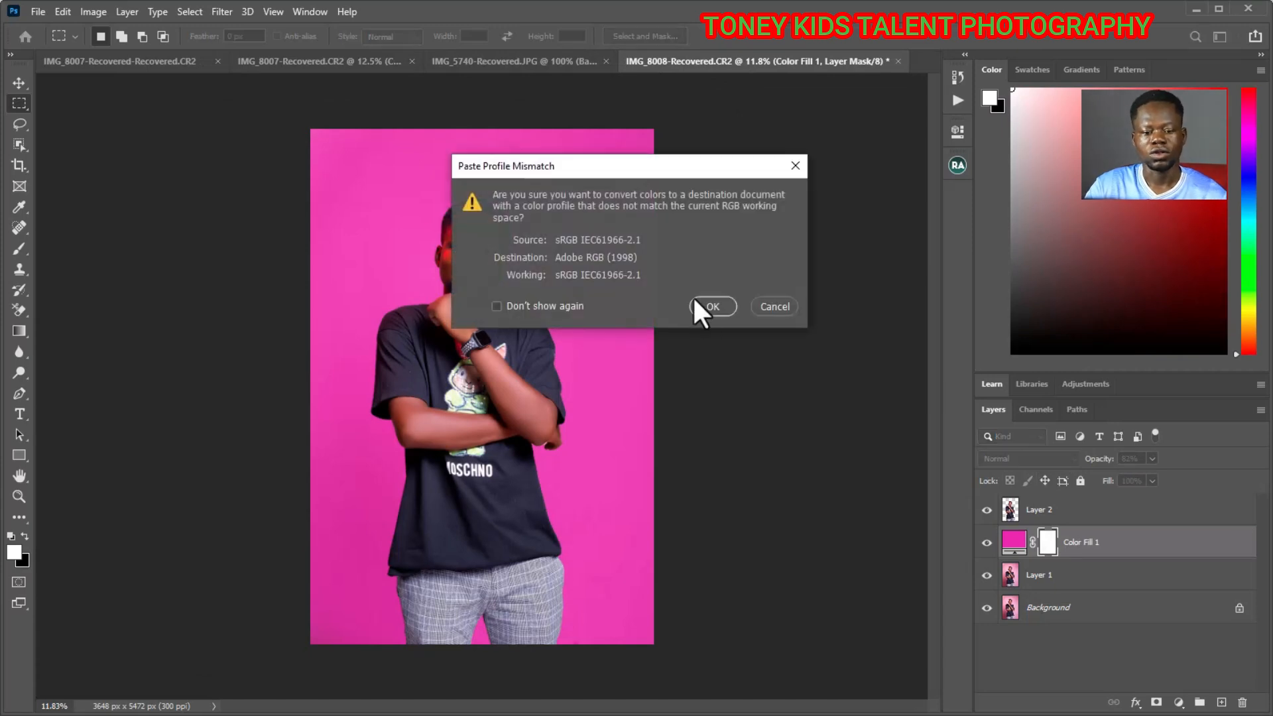
left_click(703, 305)
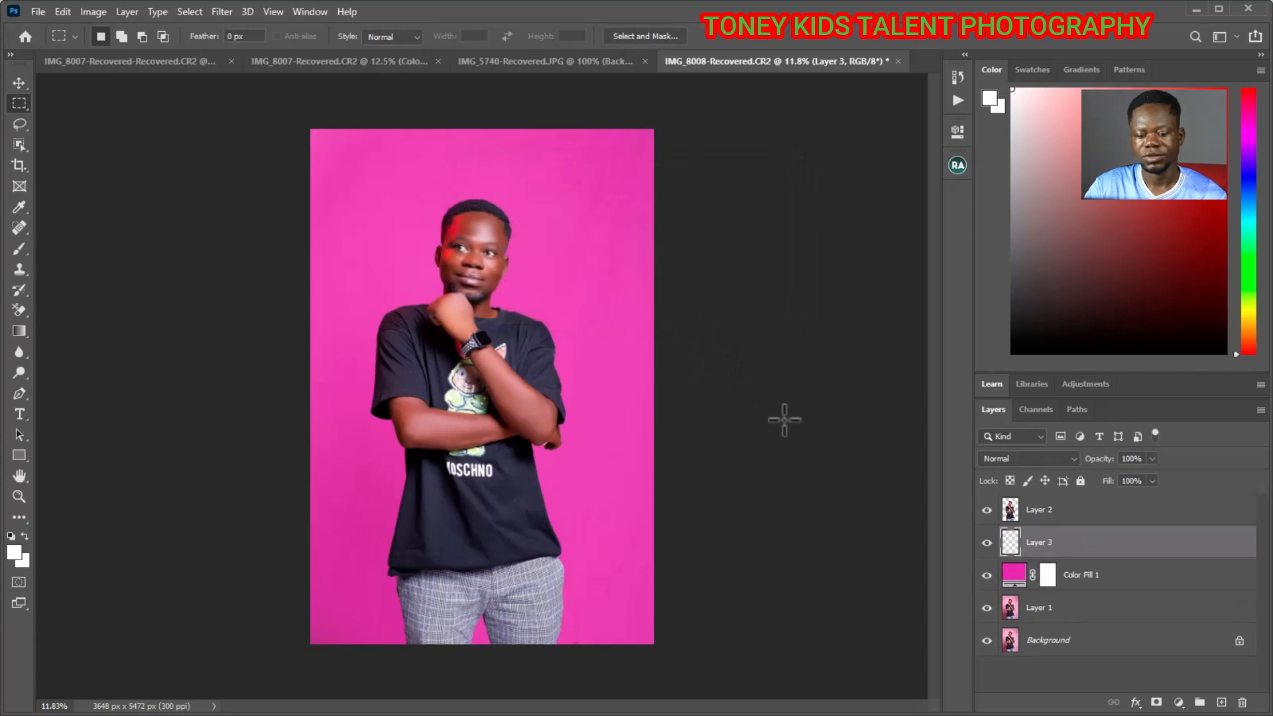
left_click(986, 509)
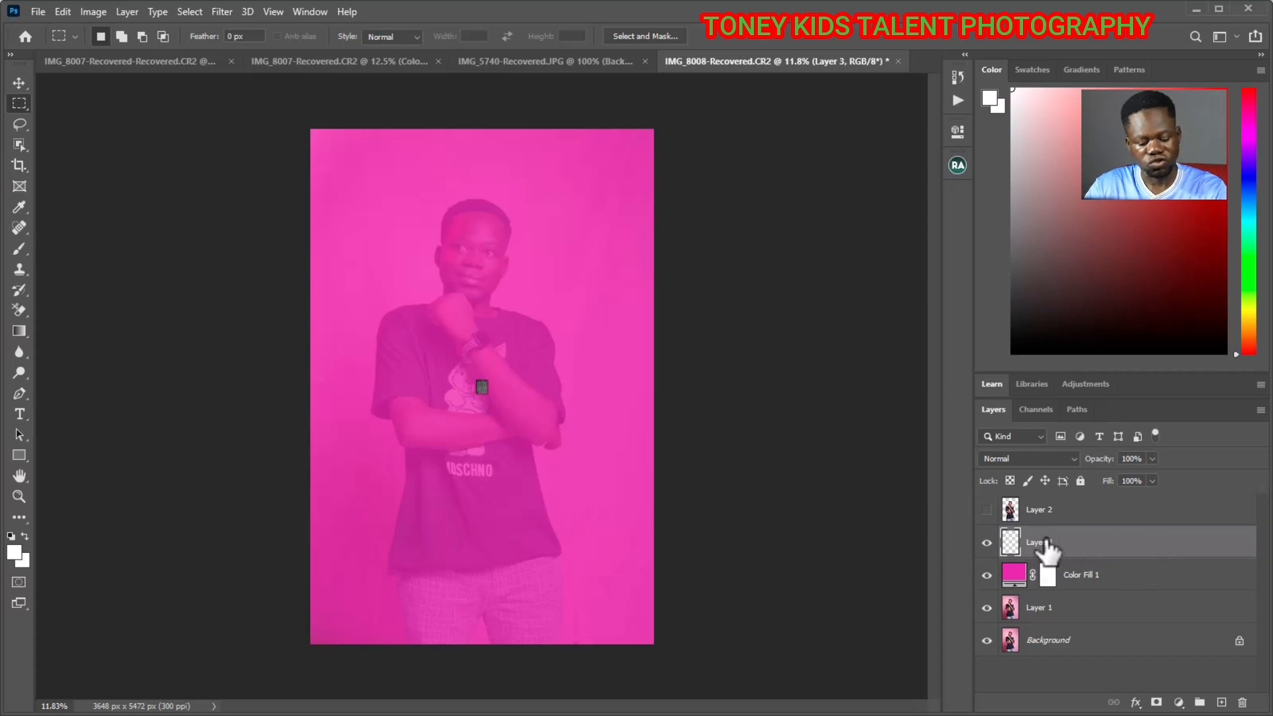
key("ctrl+t")
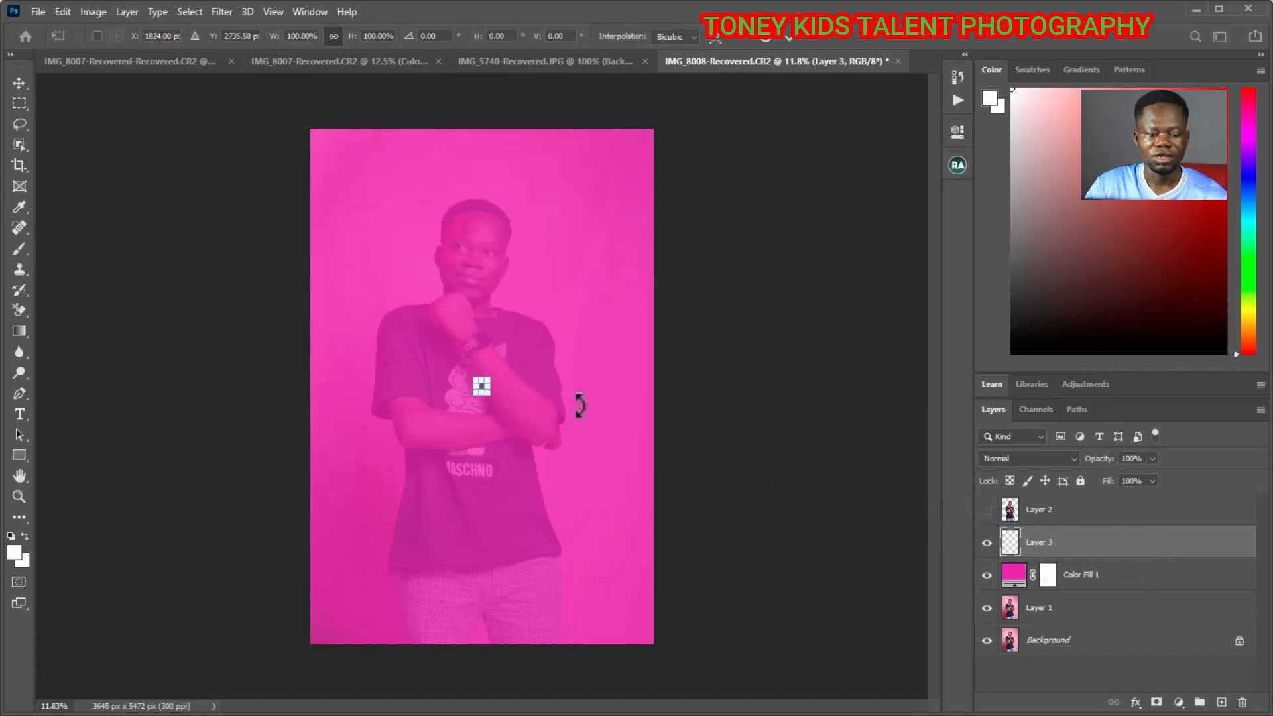
left_click_drag(483, 384, 763, 280)
left_click_drag(470, 397, 369, 460)
left_click_drag(506, 391, 435, 391)
left_click_drag(577, 462, 694, 542)
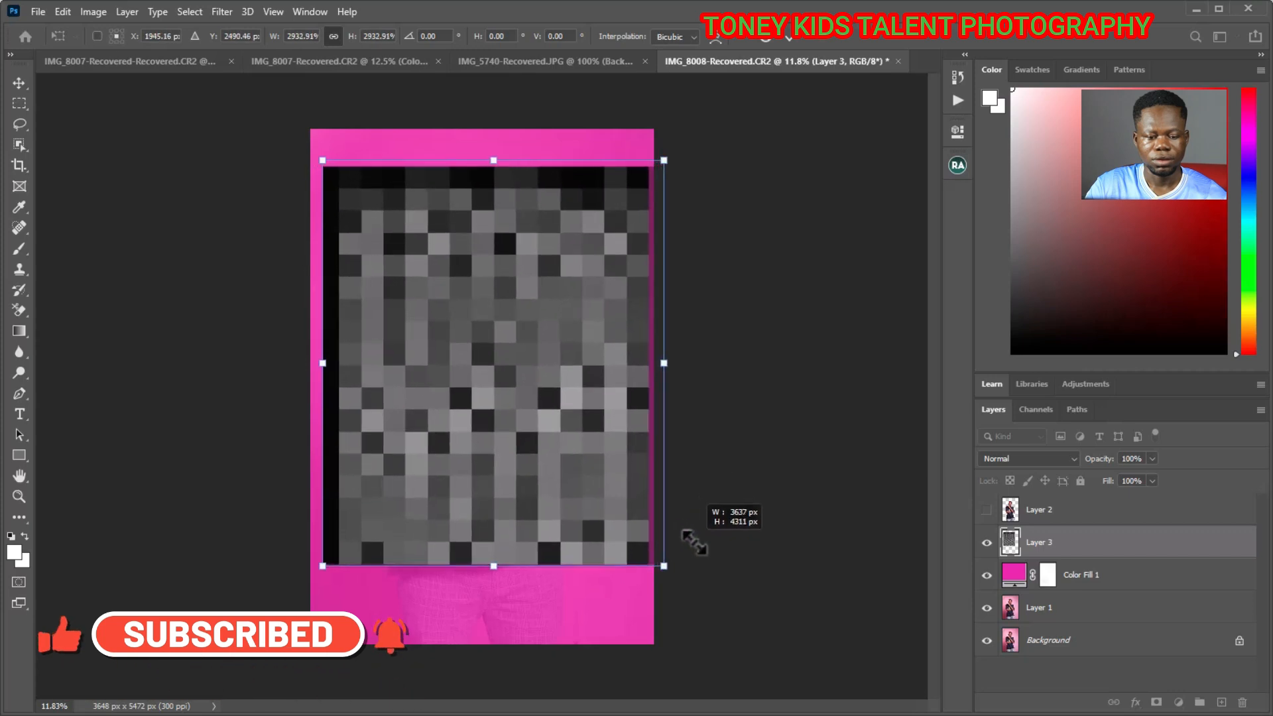
key("Escape")
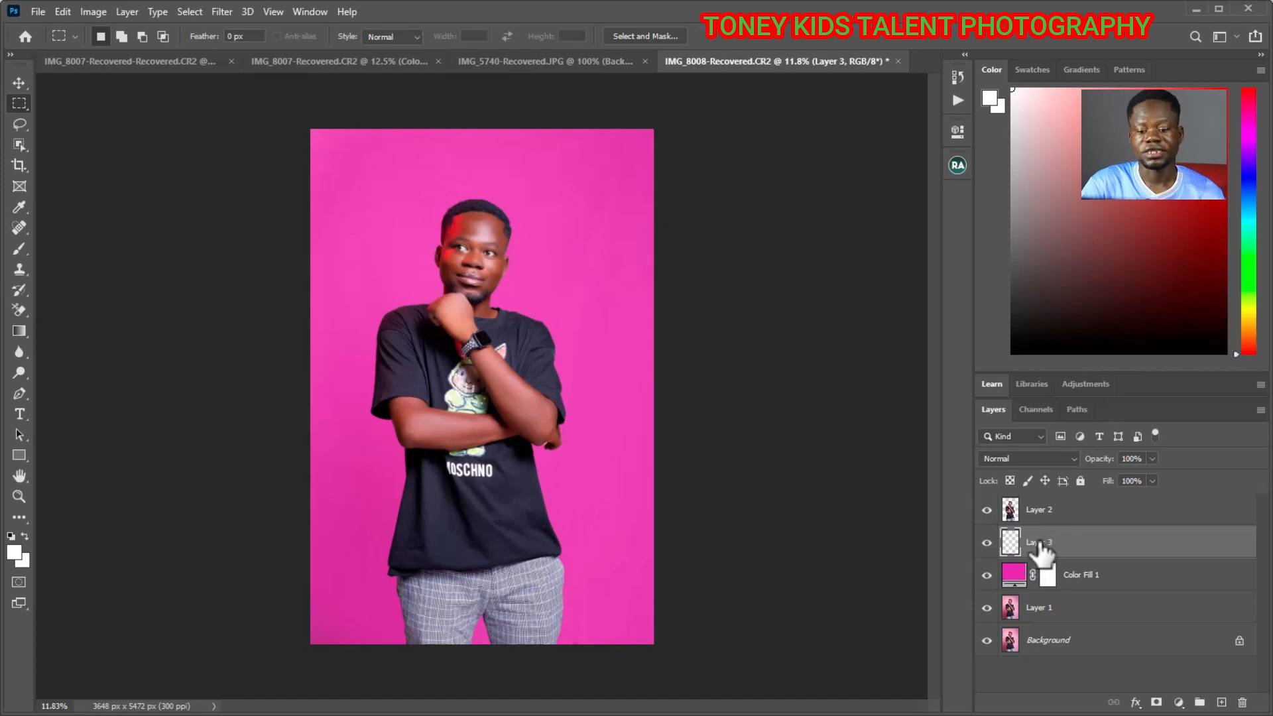
- With the cut-out layer hidden, enlarge the pasted pattern to about 2766% across the upper backdrop, and show the cut-out again
left_click(986, 509)
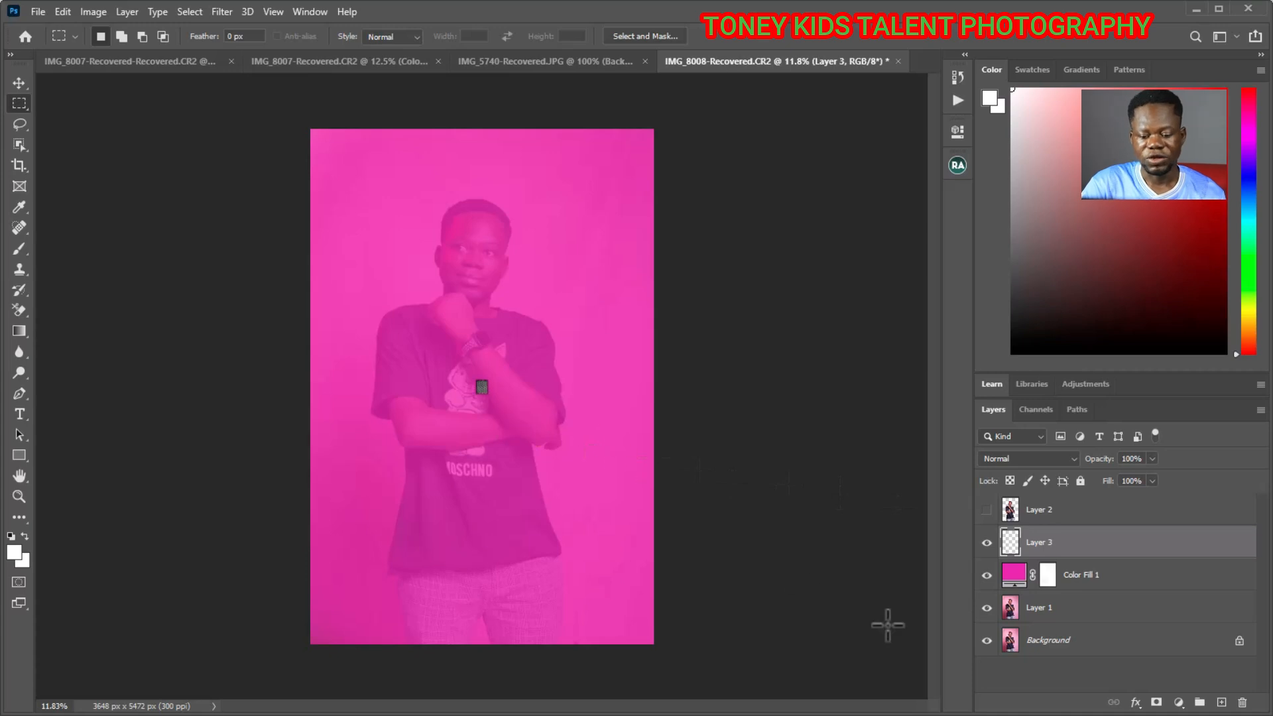
key("ctrl+t")
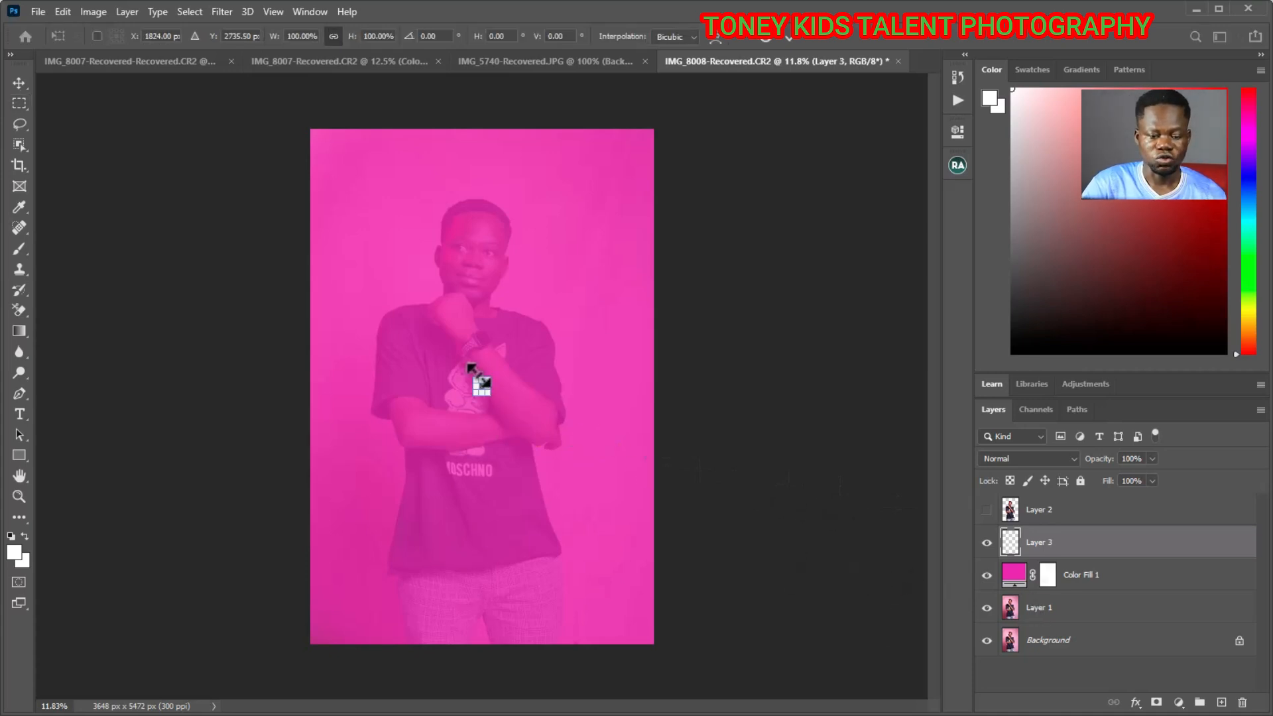
left_click_drag(489, 380, 637, 209)
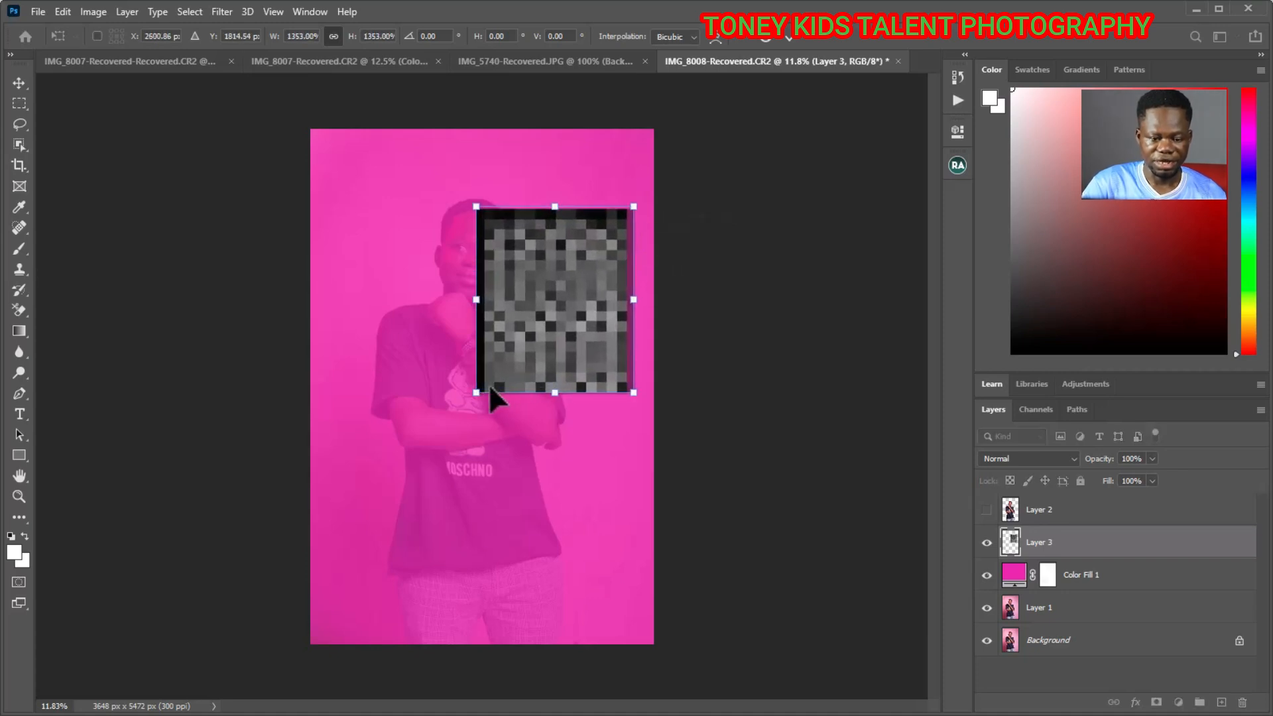
left_click_drag(477, 393, 296, 534)
left_click_drag(484, 434, 478, 379)
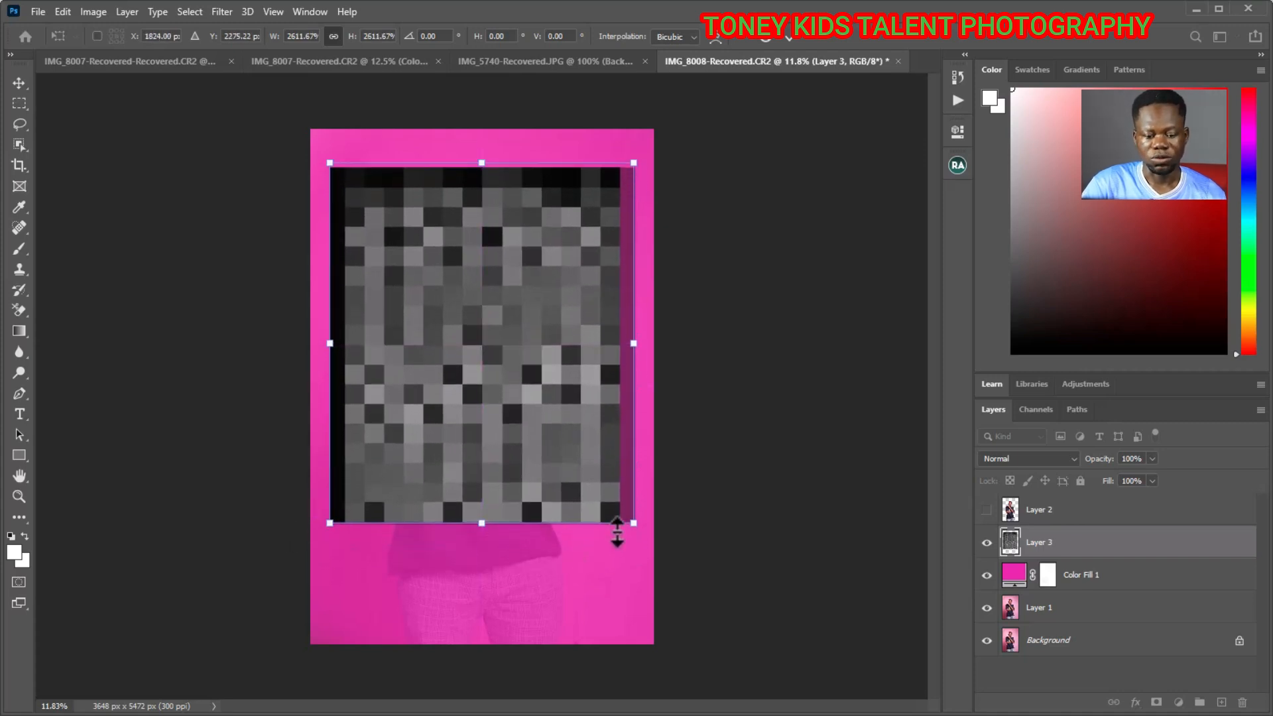
left_click_drag(634, 523, 652, 545)
mouse_move(507, 455)
left_mouse_down()
mouse_move(487, 451)
mouse_move(499, 460)
left_mouse_up()
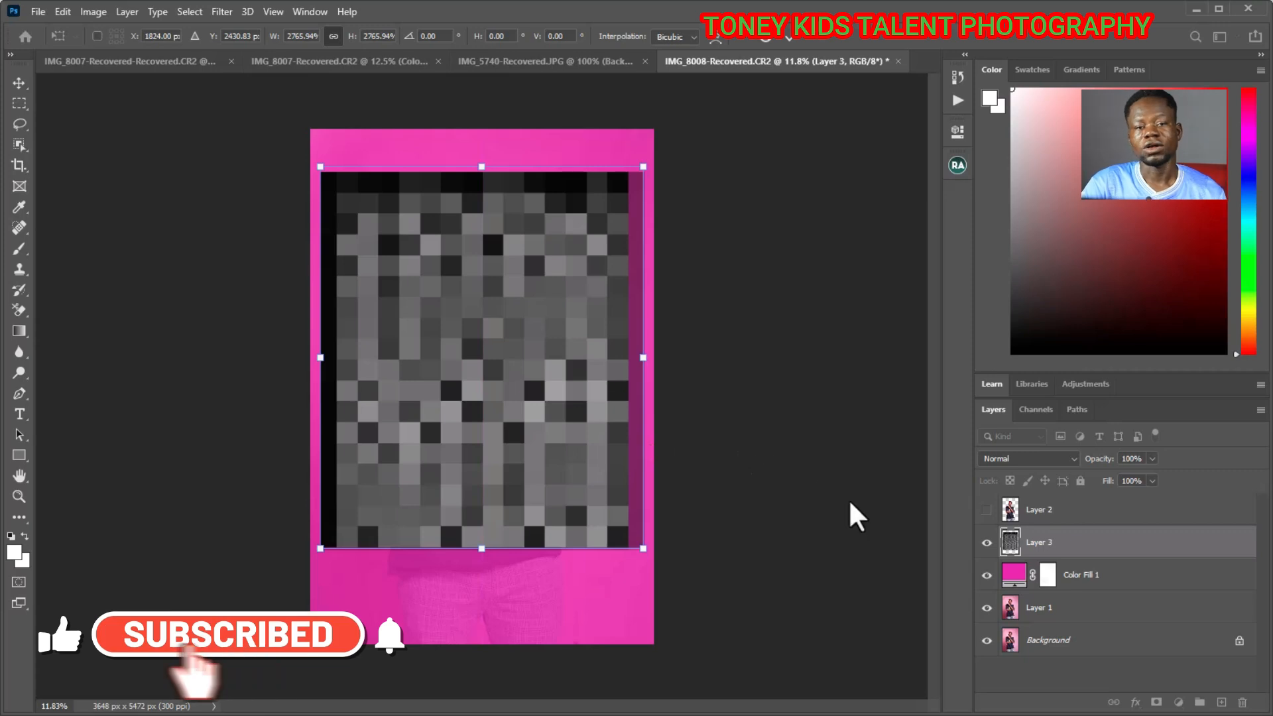
left_click(987, 509)
left_click(987, 510)
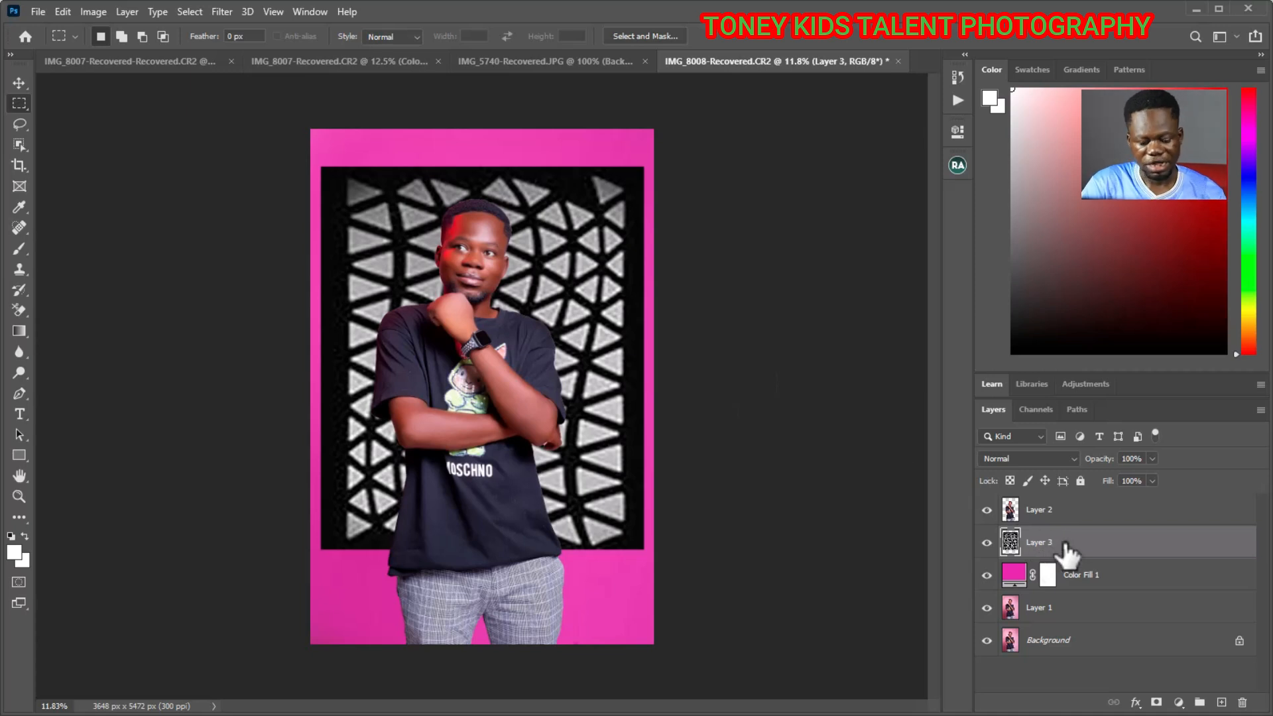
- Scale the mesh pattern layer proportionally to 102.23% and raise it slightly so it sits centred behind the man's head and torso
key("ctrl+t")
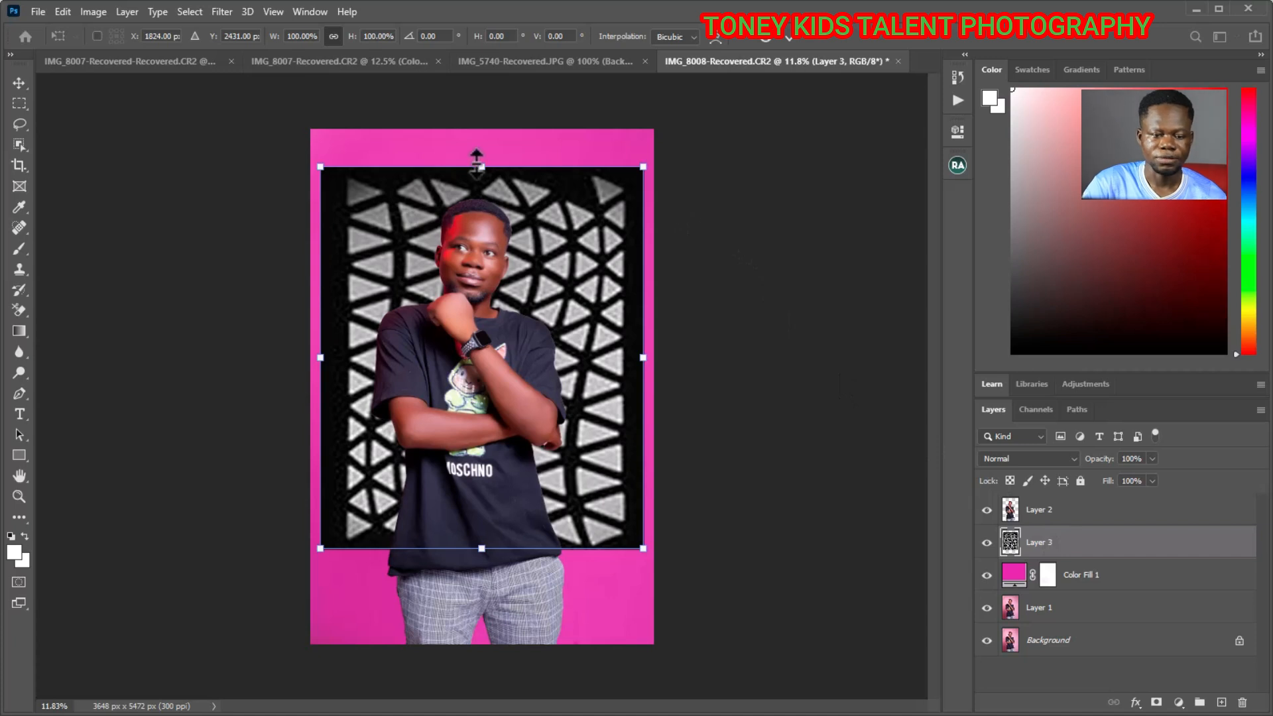
left_click_drag(481, 166, 481, 149)
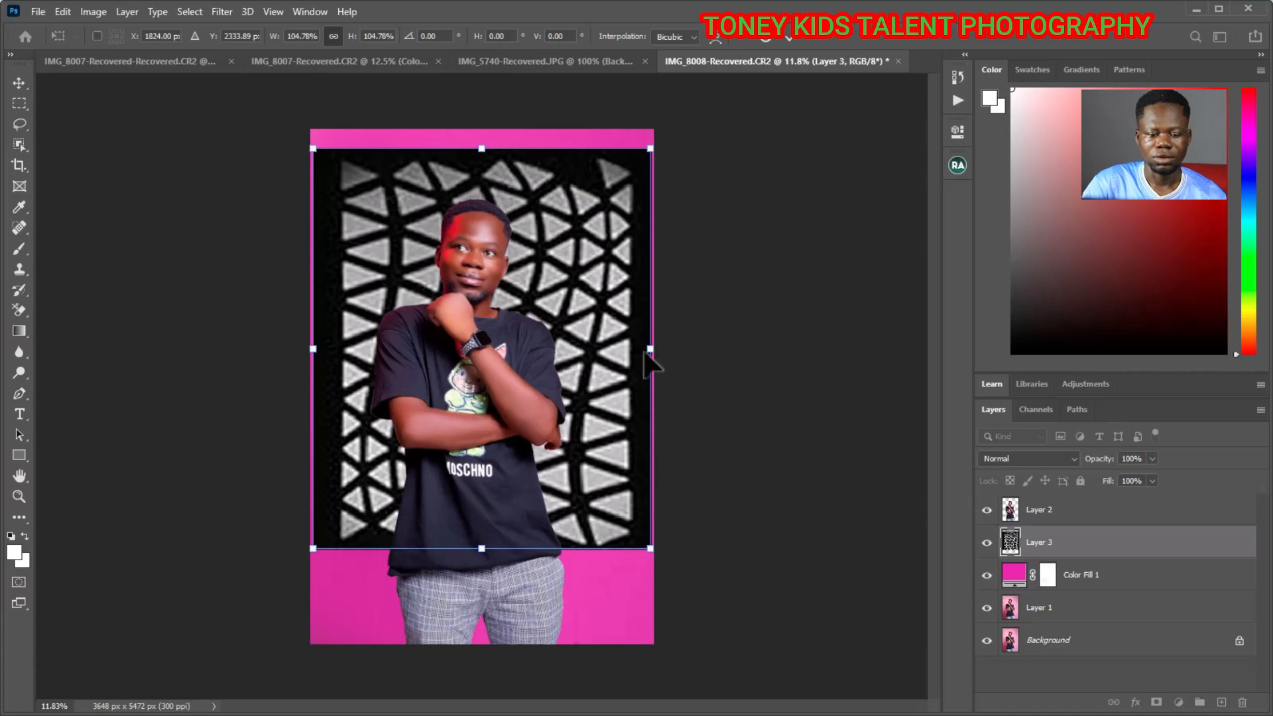
left_click_drag(649, 552, 639, 539)
left_click_drag(595, 470, 576, 449)
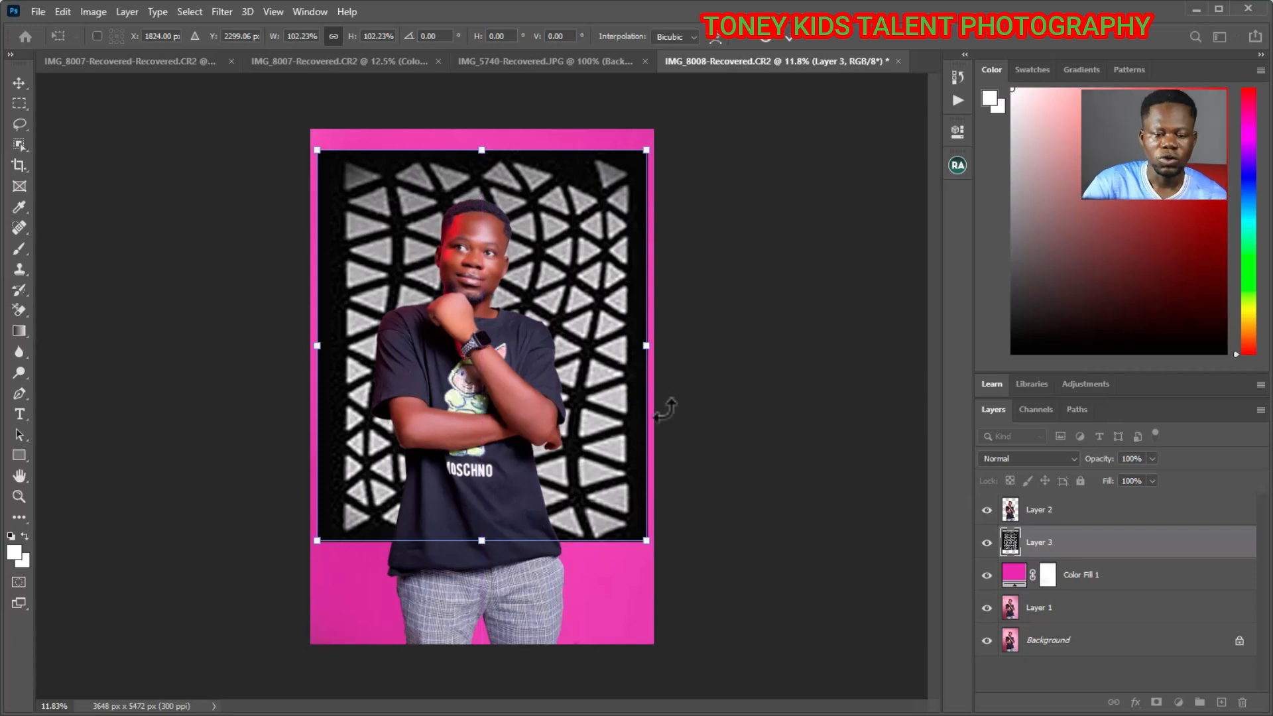
left_click(785, 34)
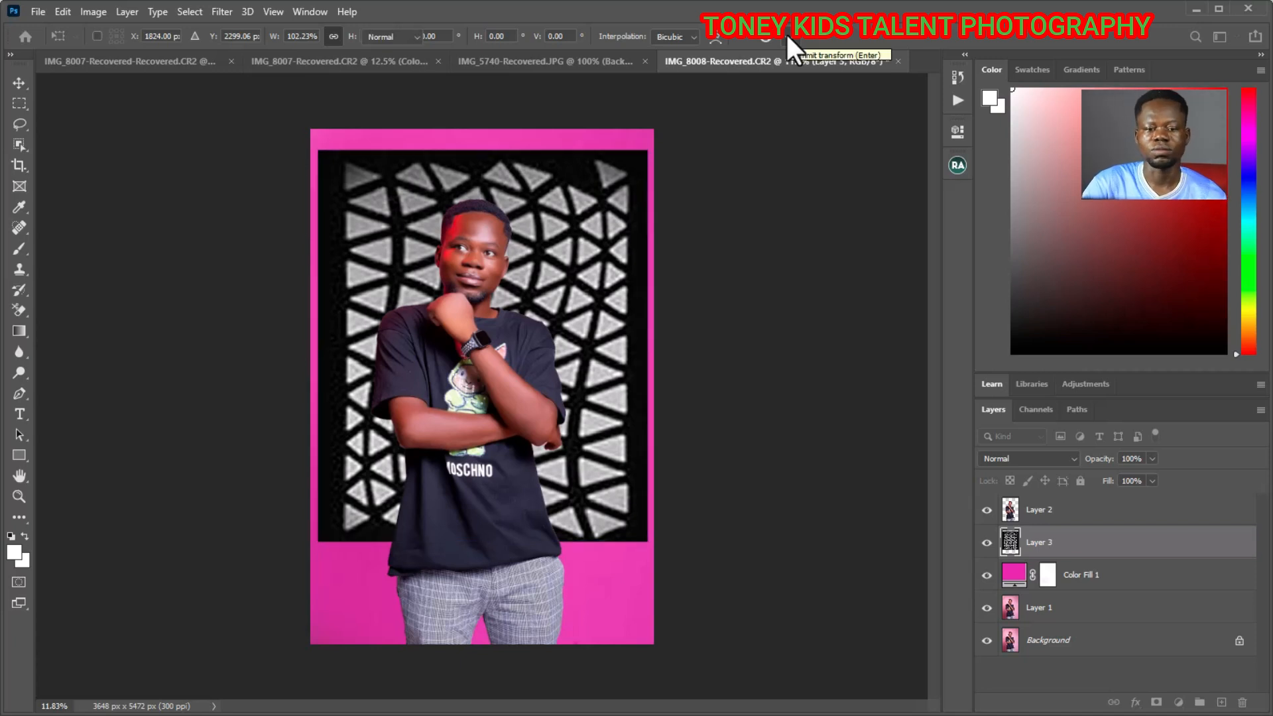
key("m")
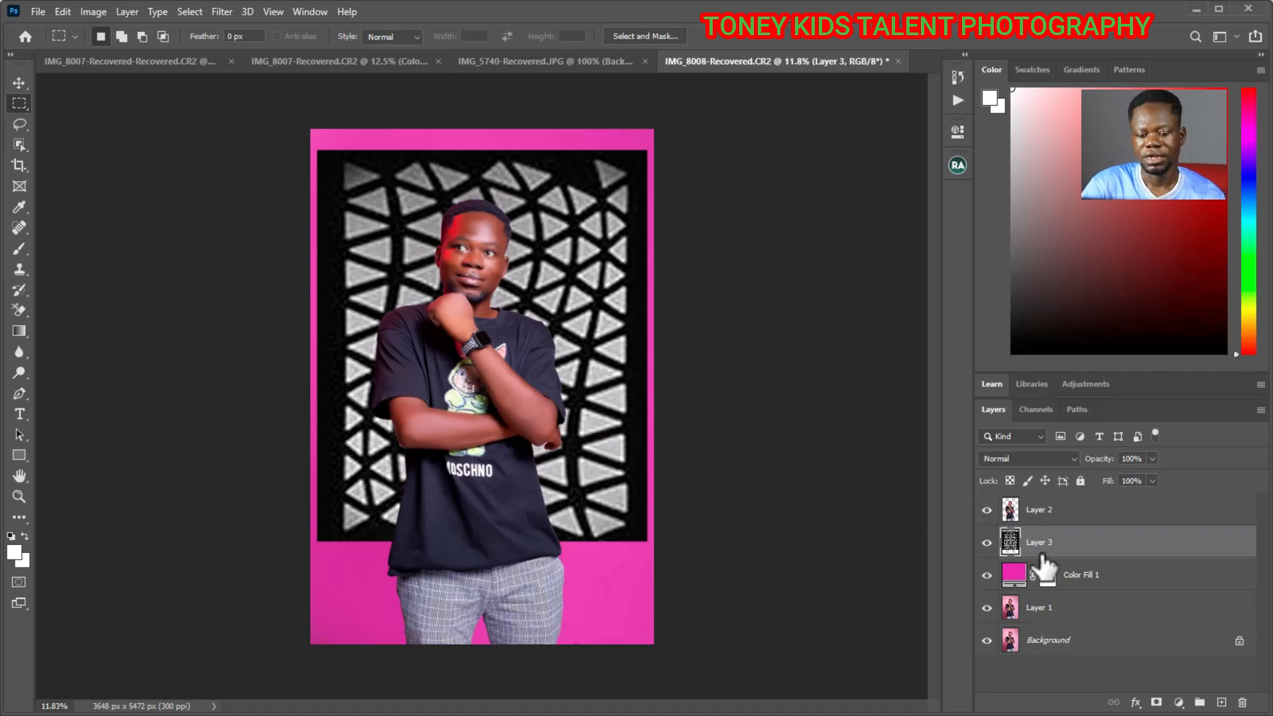
- Convert the mesh pattern layer to a smart object
right_click(1071, 548)
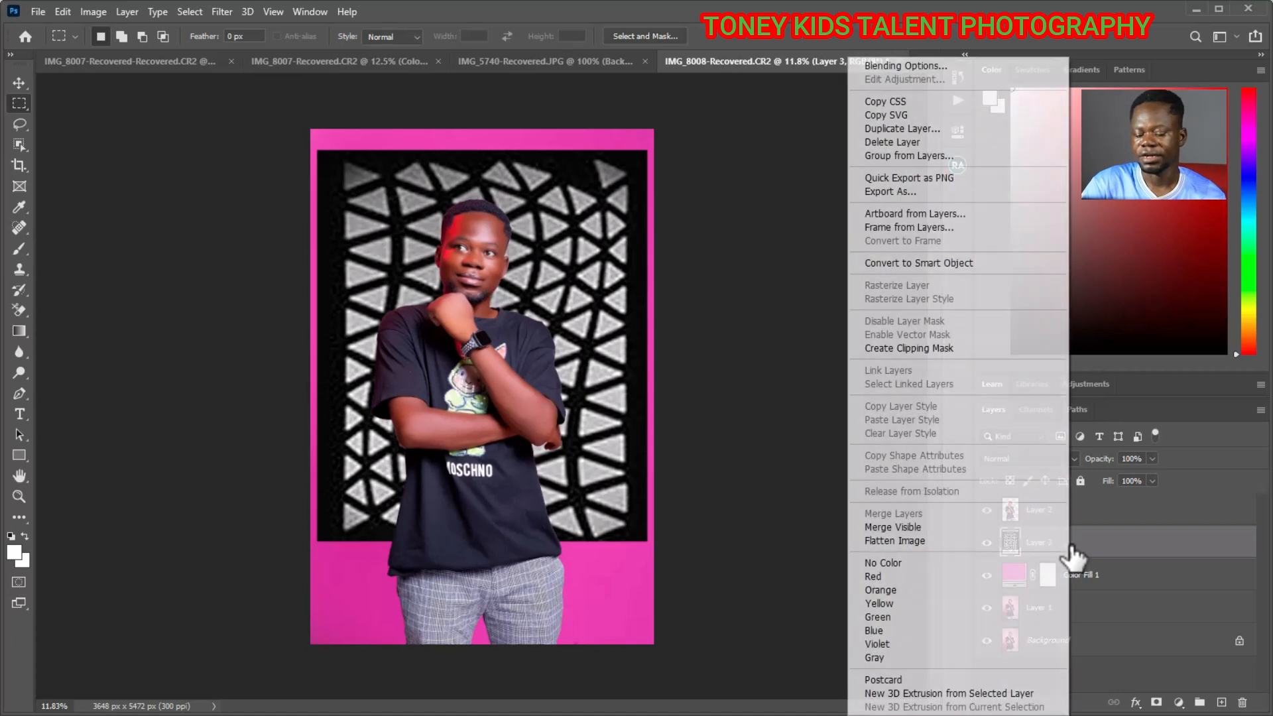
left_click(912, 262)
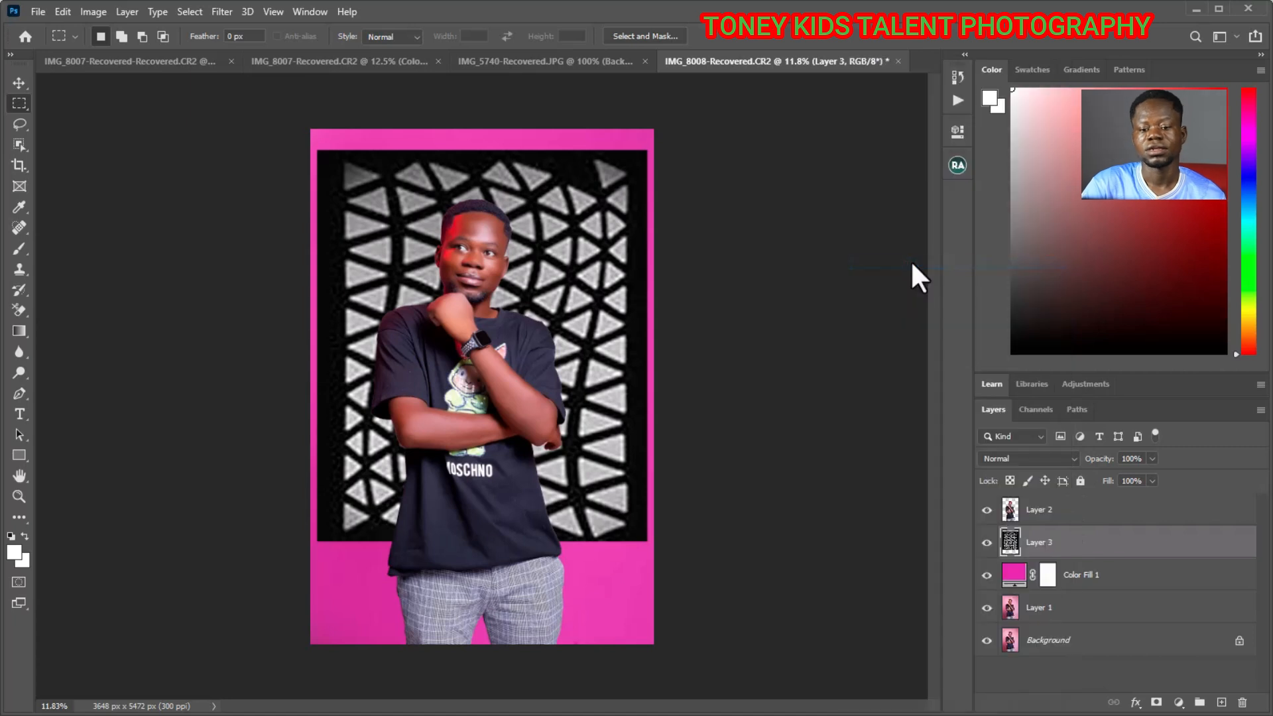
right_click(1082, 548)
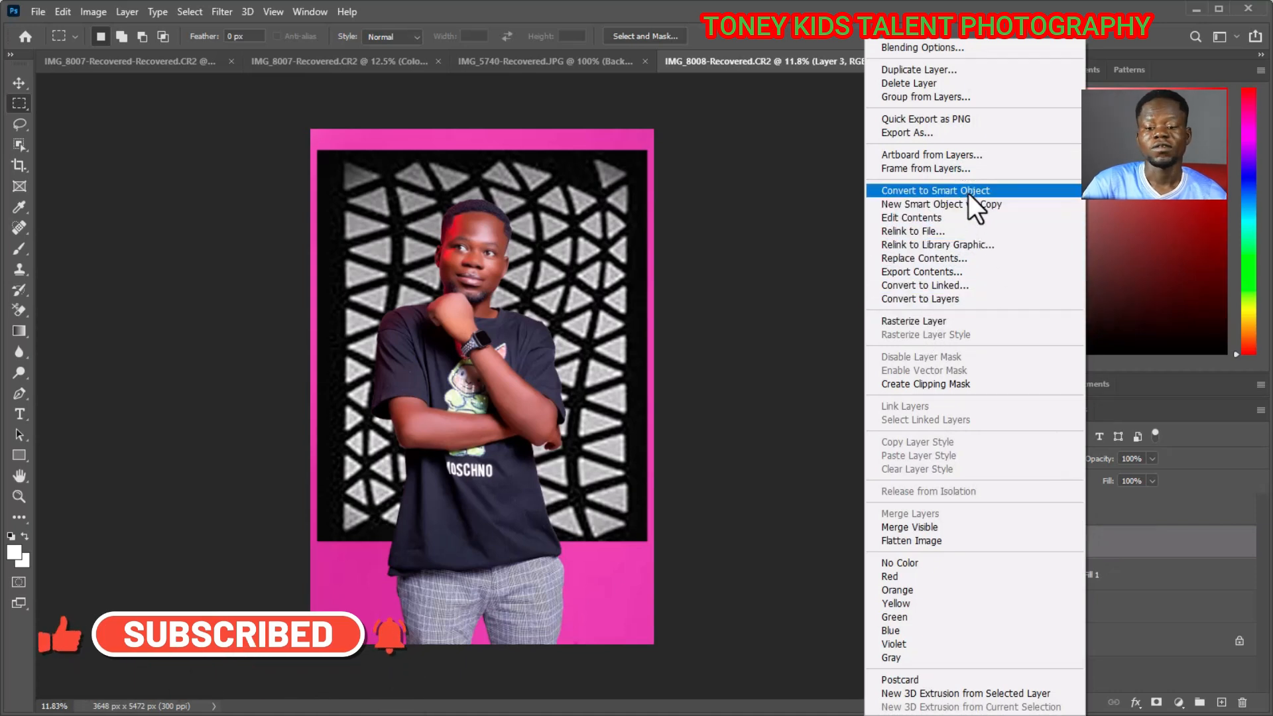
left_click(1119, 546)
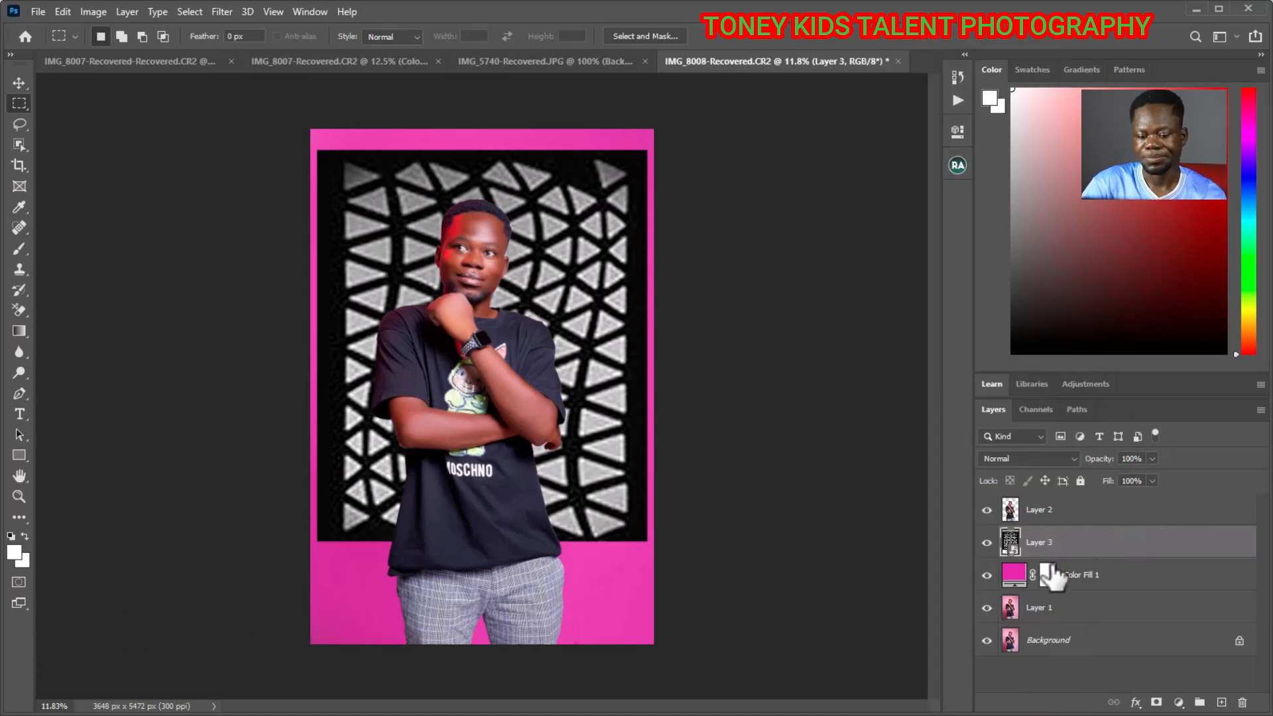
- Set the mesh pattern layer's blend mode to Screen
key("alt+shift+s")
right_click(1045, 537)
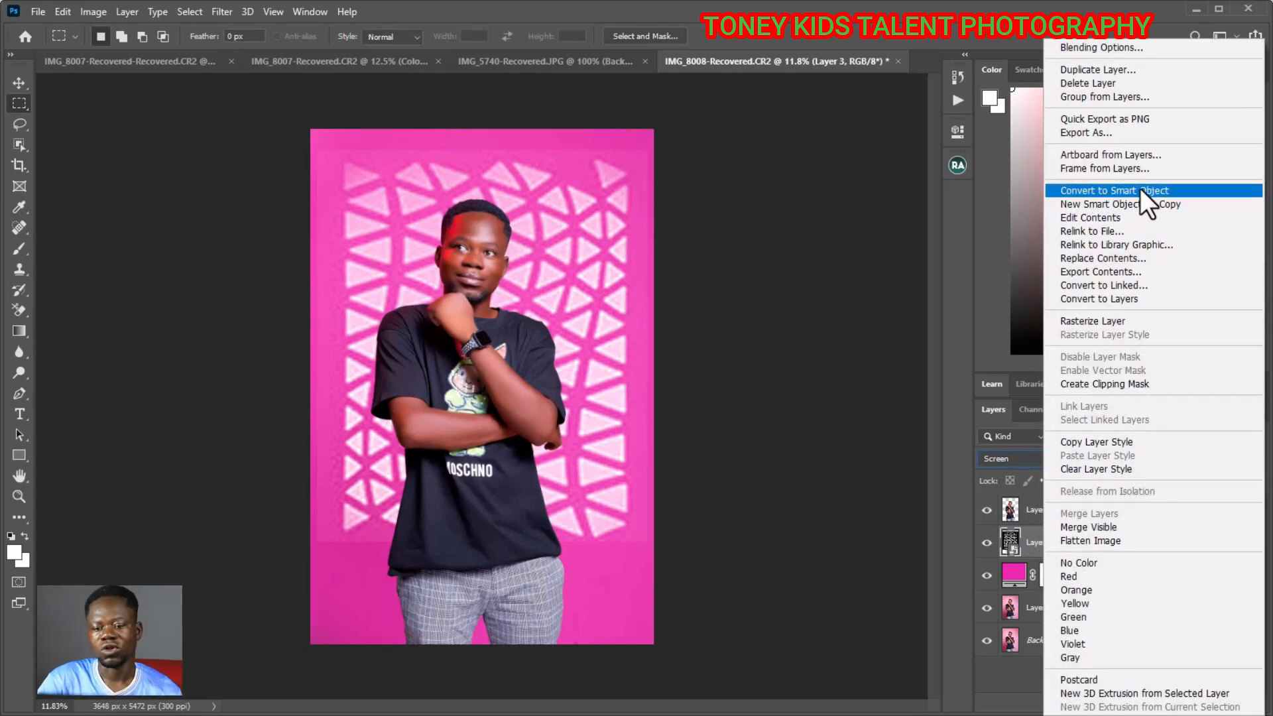
left_click(968, 391)
left_click(1036, 459)
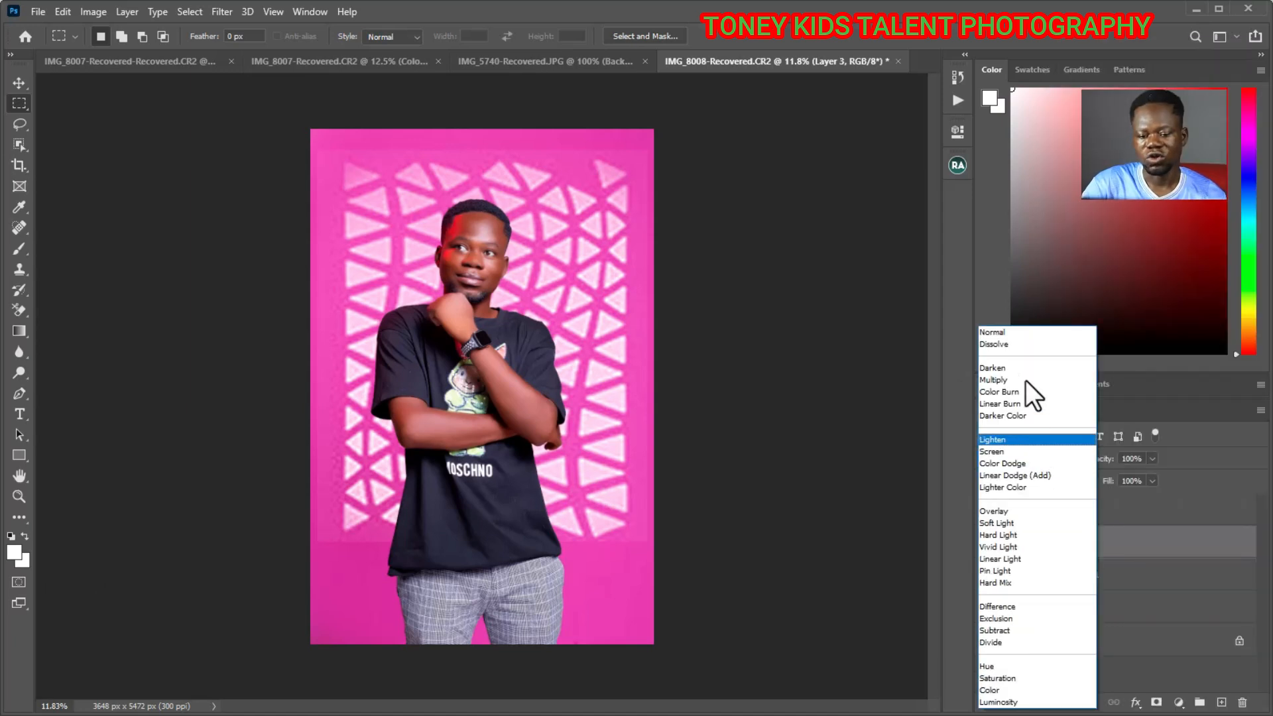
left_click(1024, 452)
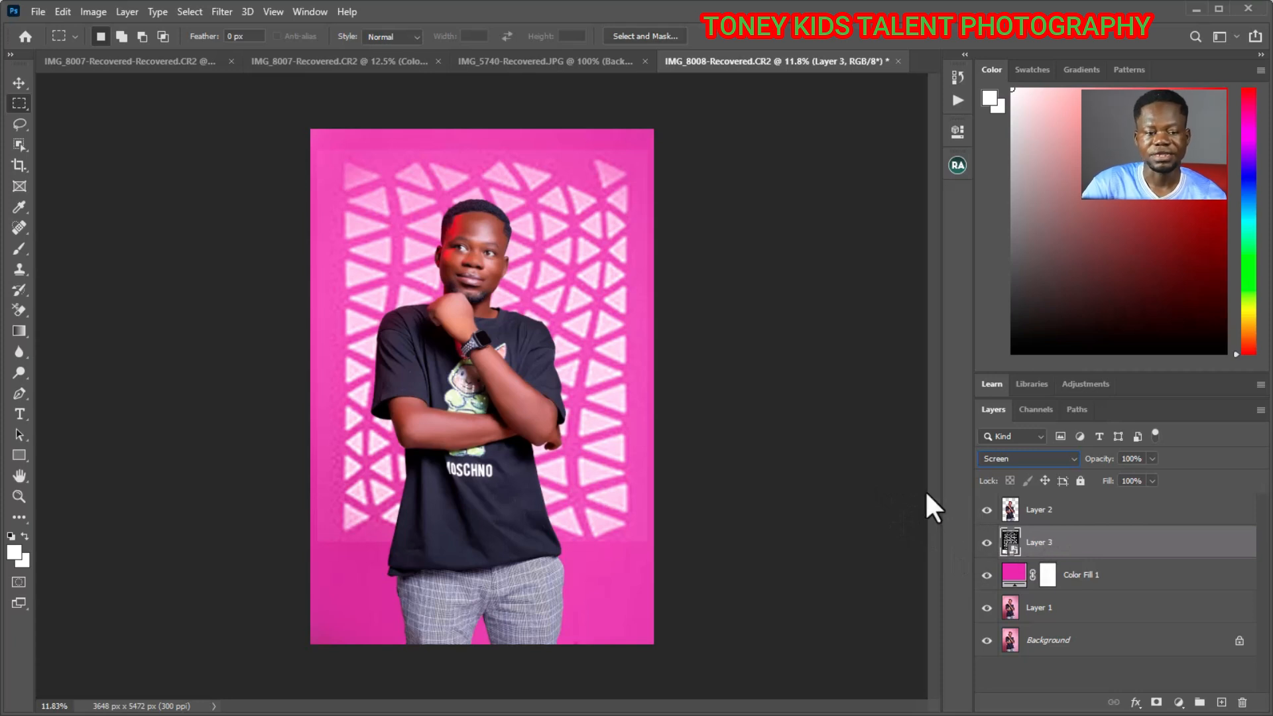
- Apply a Gaussian Blur with a 40 px radius to the mesh pattern smart object
left_click(212, 9)
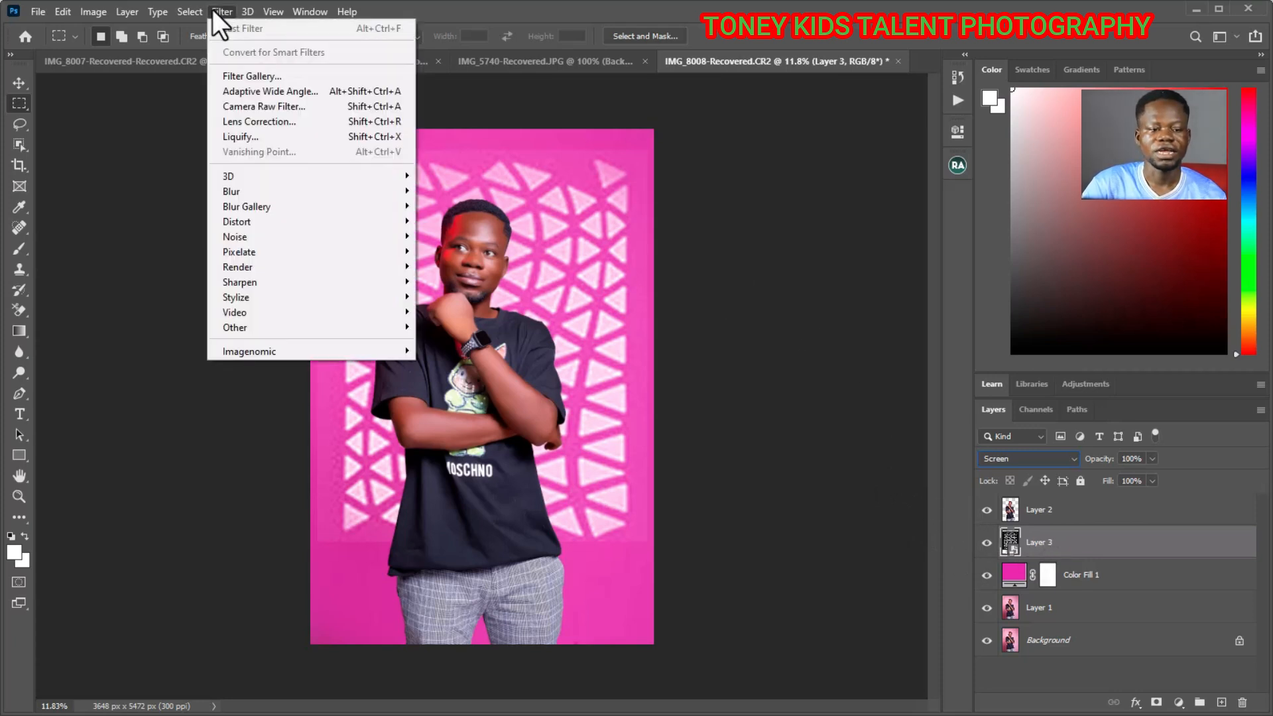
mouse_move(340, 190)
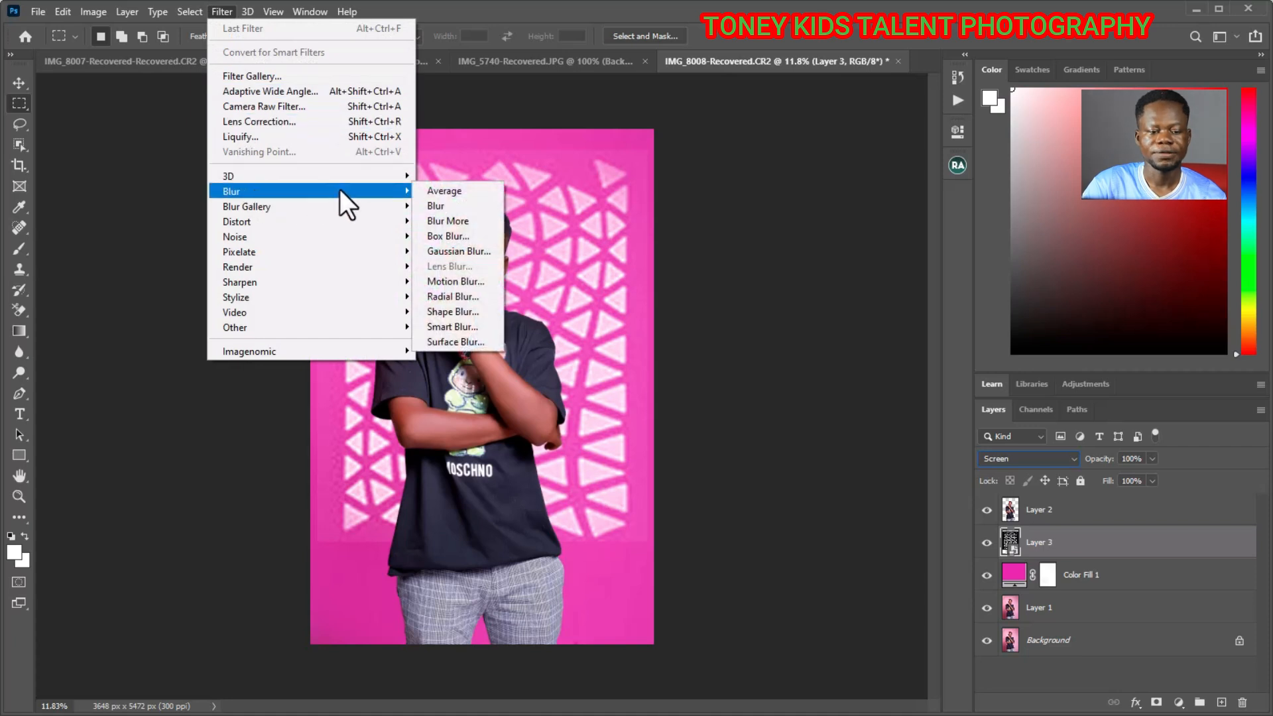
left_click(455, 251)
left_click_drag(622, 137, 764, 114)
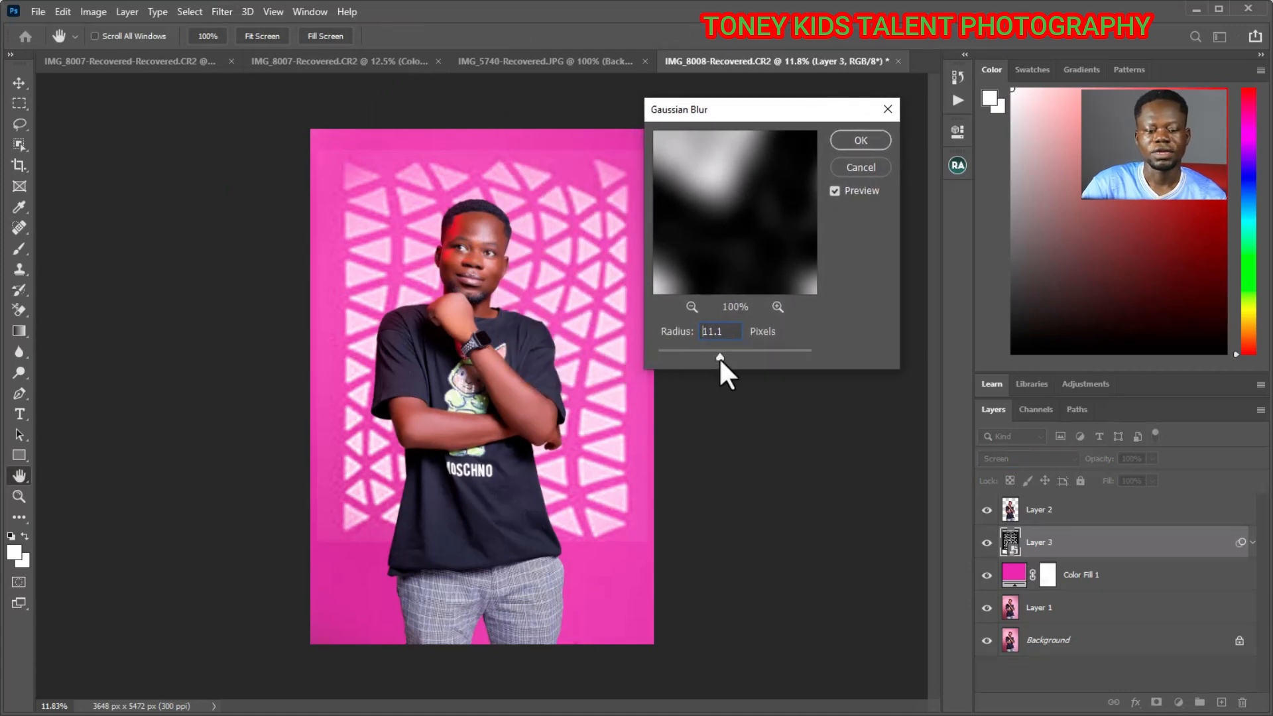
left_click_drag(726, 359, 728, 356)
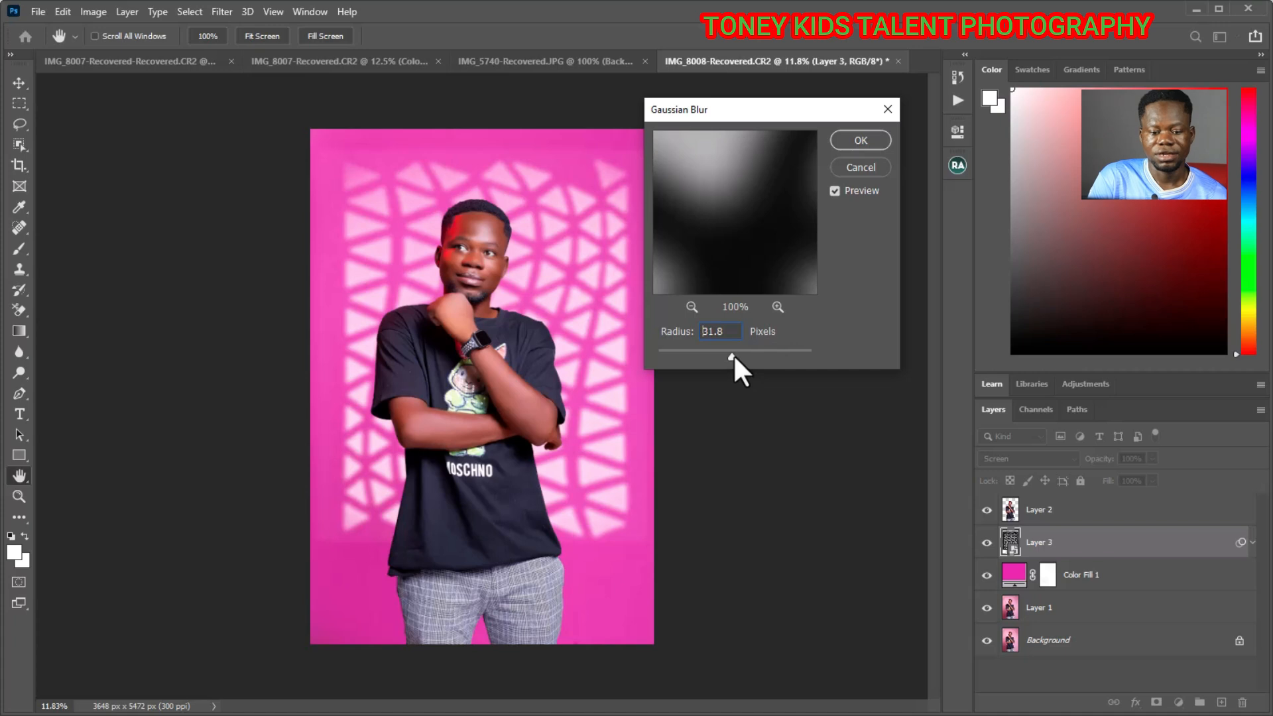
left_click_drag(735, 357, 743, 356)
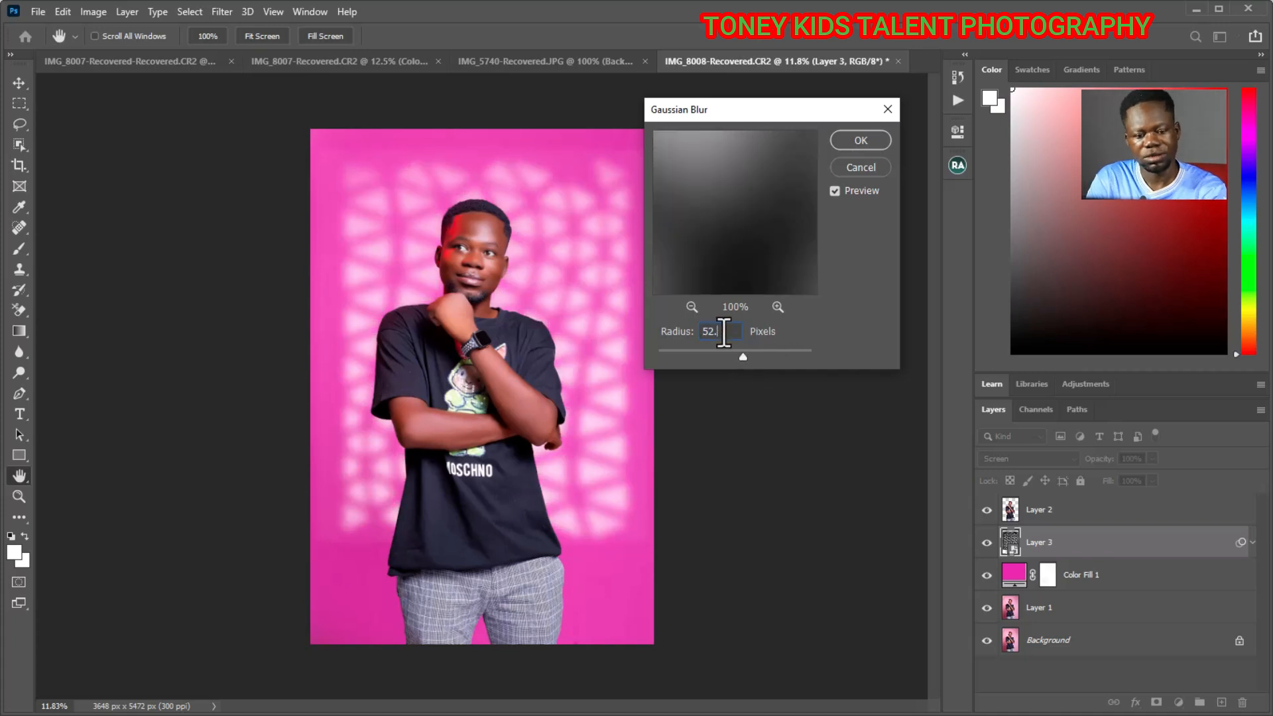
key("BackSpace")
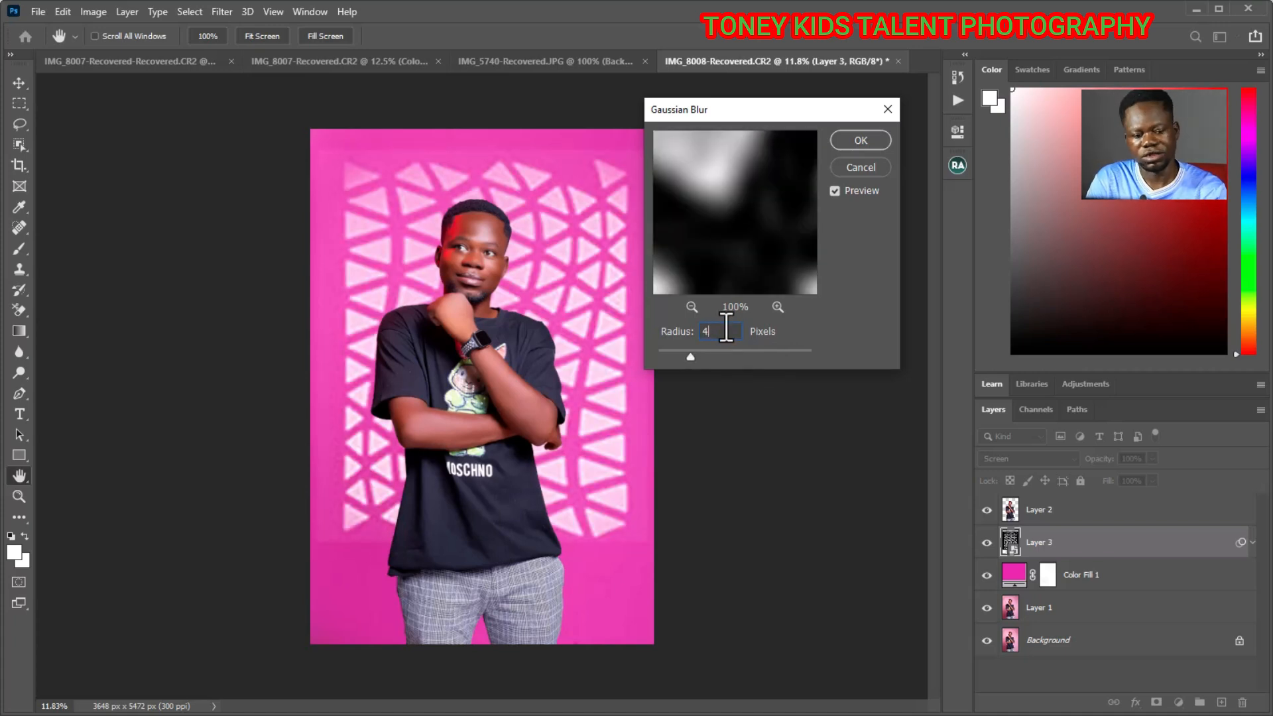
left_click(858, 142)
key("m")
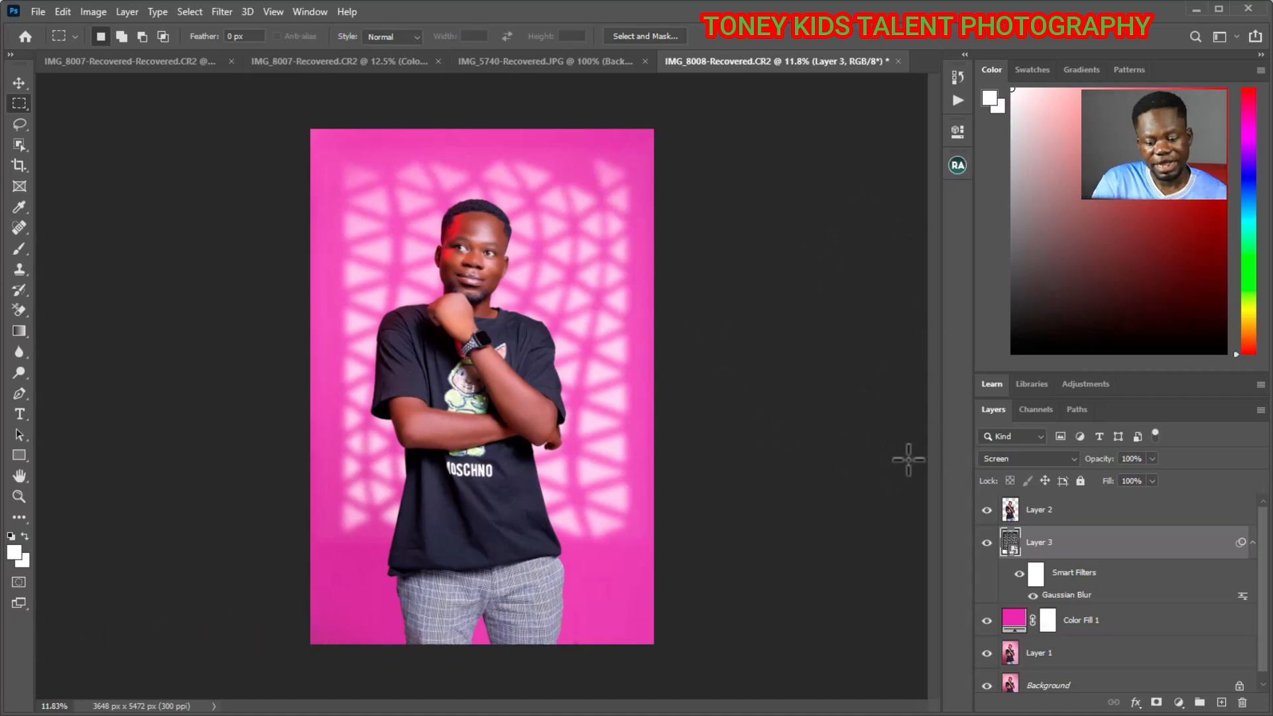
- Reduce the pattern's Gaussian Blur smart filter radius to about 22 px
double_click(1065, 596)
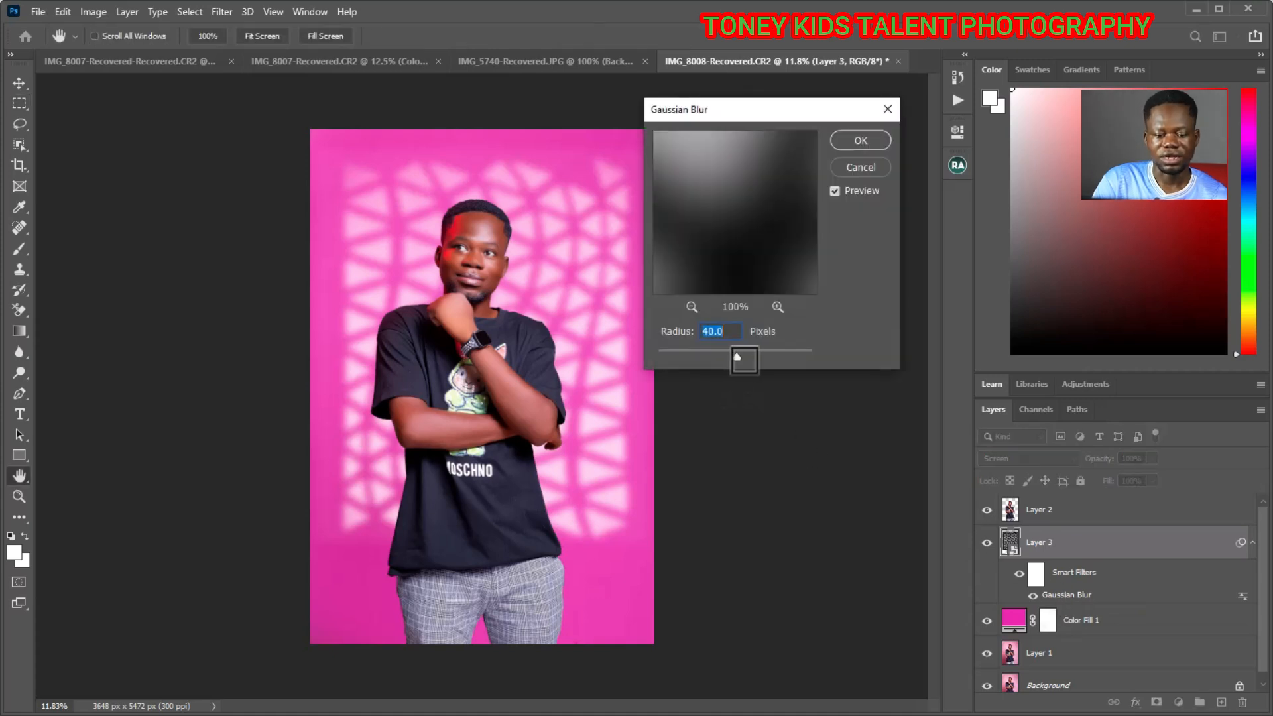
left_click_drag(736, 357, 722, 354)
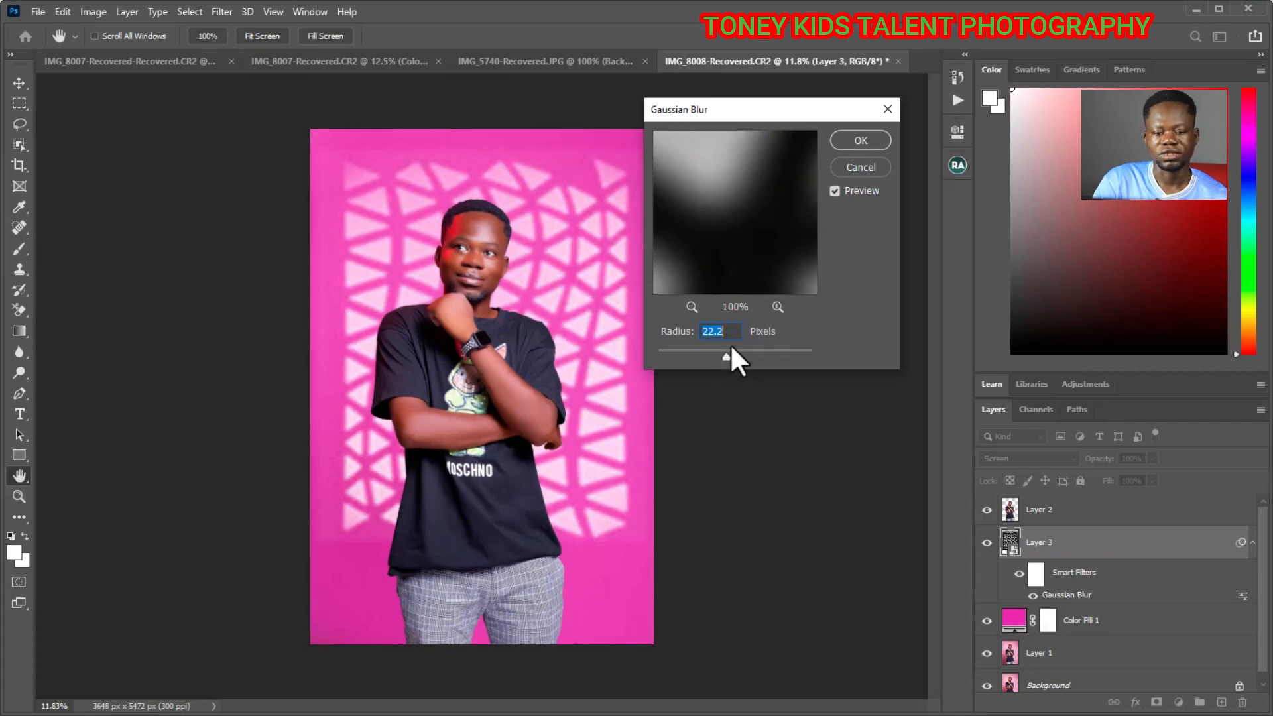
left_click(865, 133)
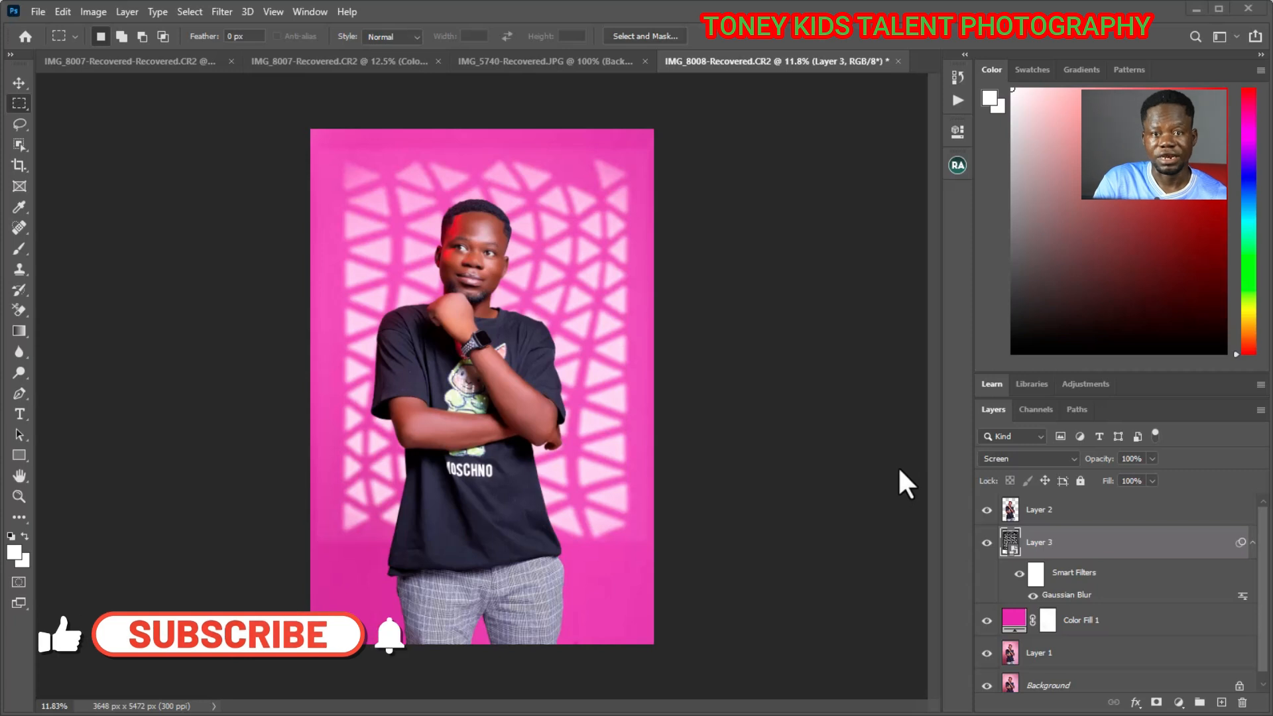
- Add a Hue/Saturation adjustment clipped to the mesh pattern layer and turn on Colorize
left_click(1178, 701)
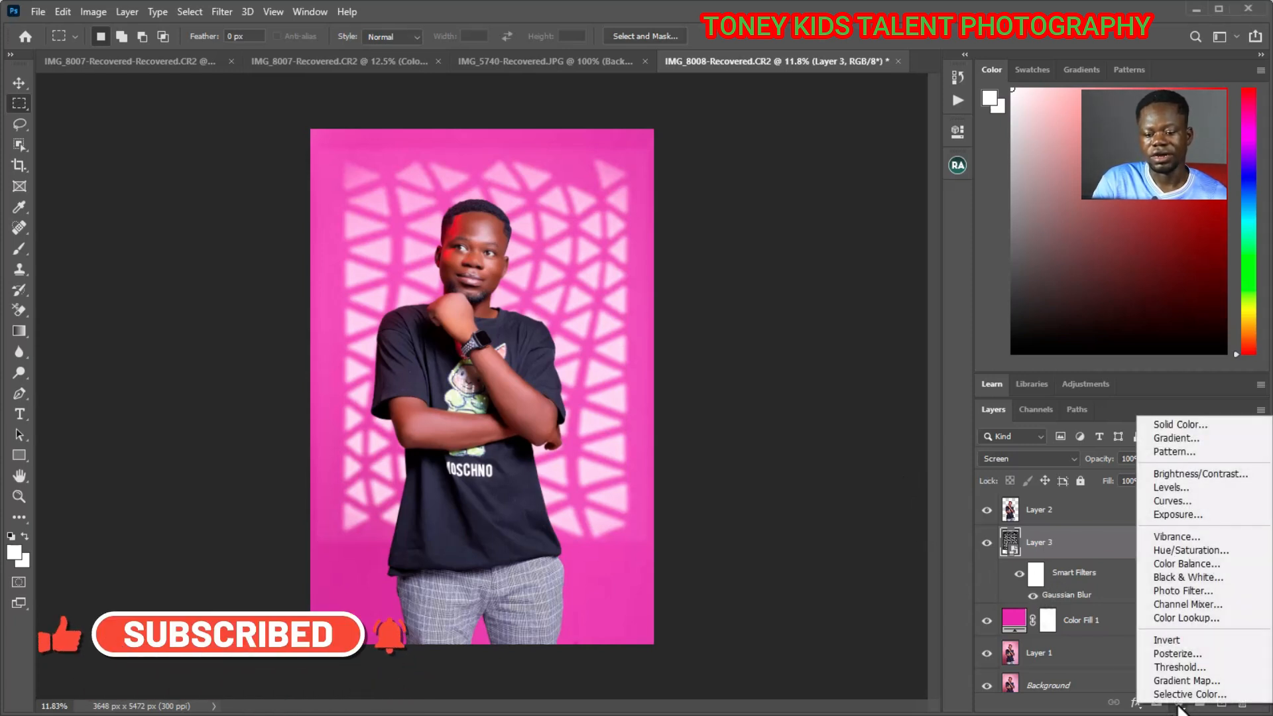
left_click(1167, 548)
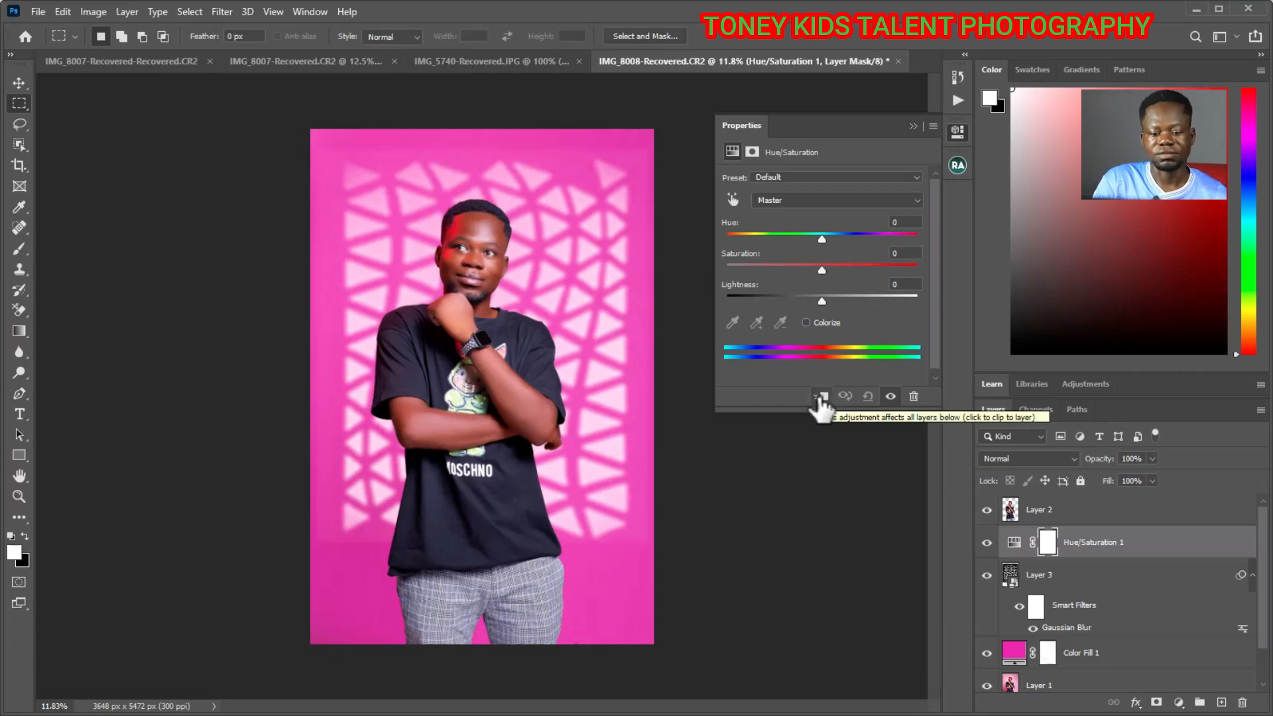
left_click(821, 397)
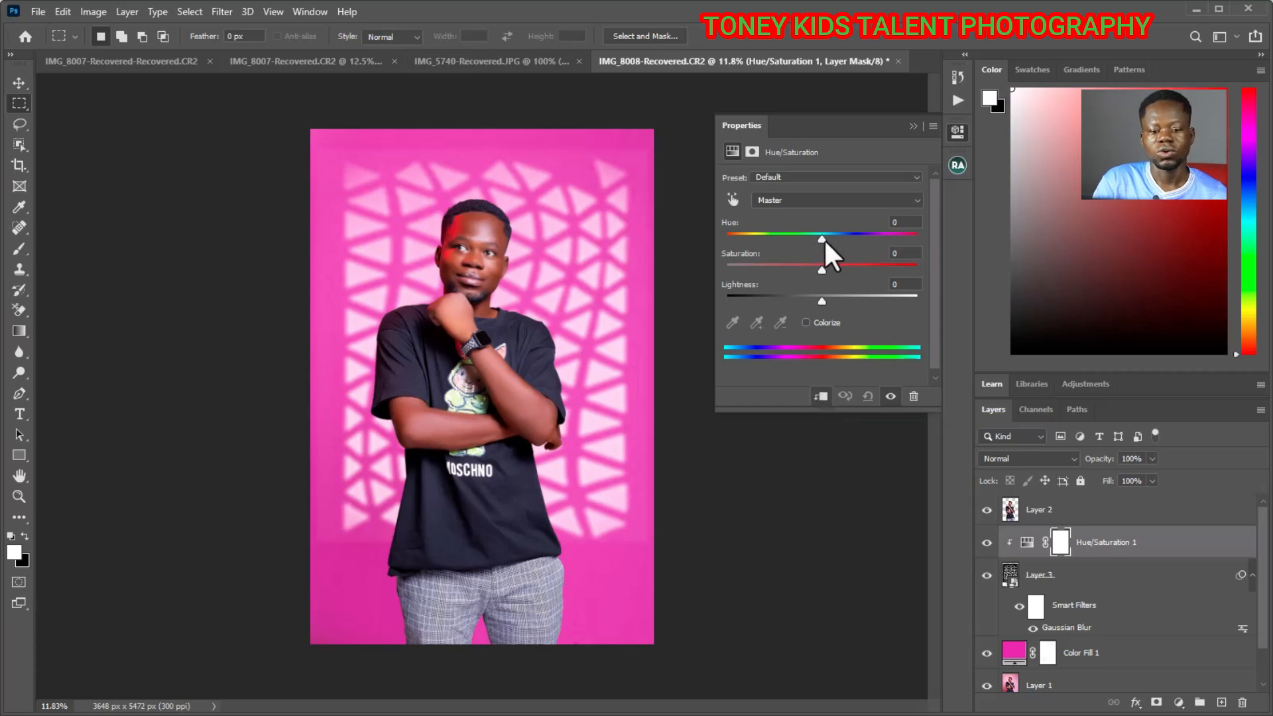
left_click(805, 322)
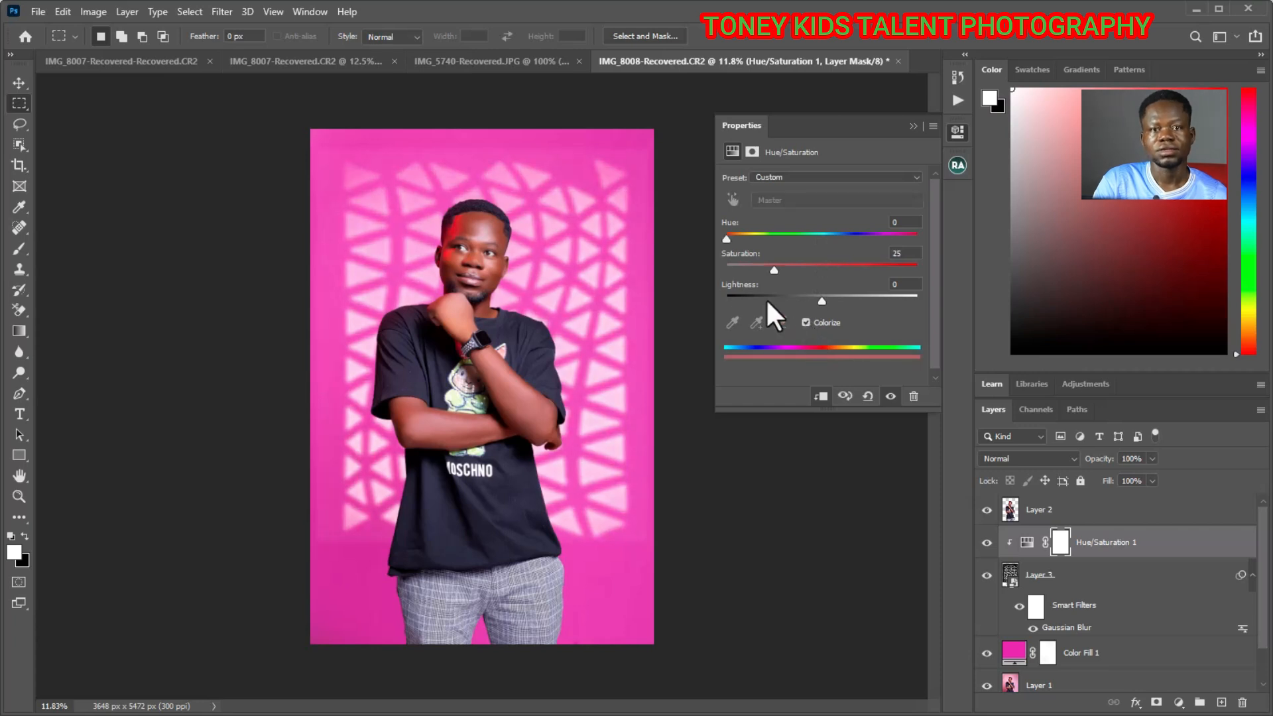
- Tint the mesh pattern green with hue 128, saturation 78 and lightness -32
left_click_drag(730, 236, 863, 269)
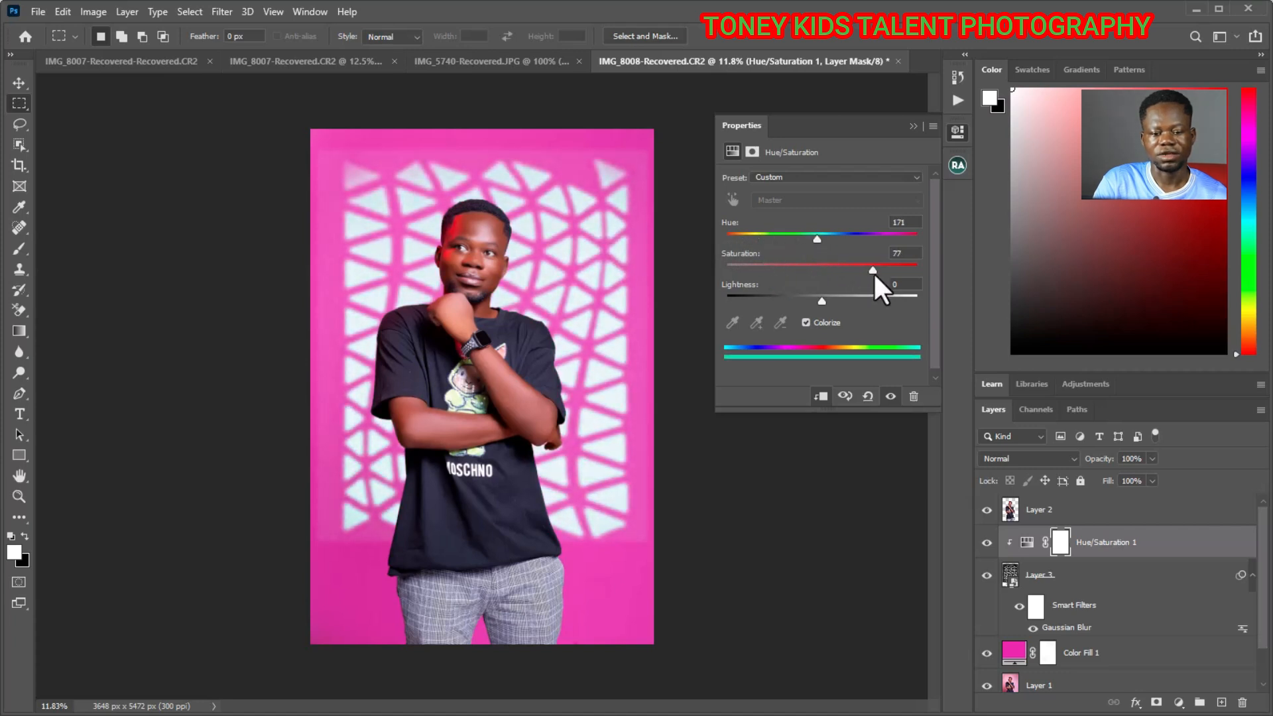
left_click_drag(817, 236, 786, 233)
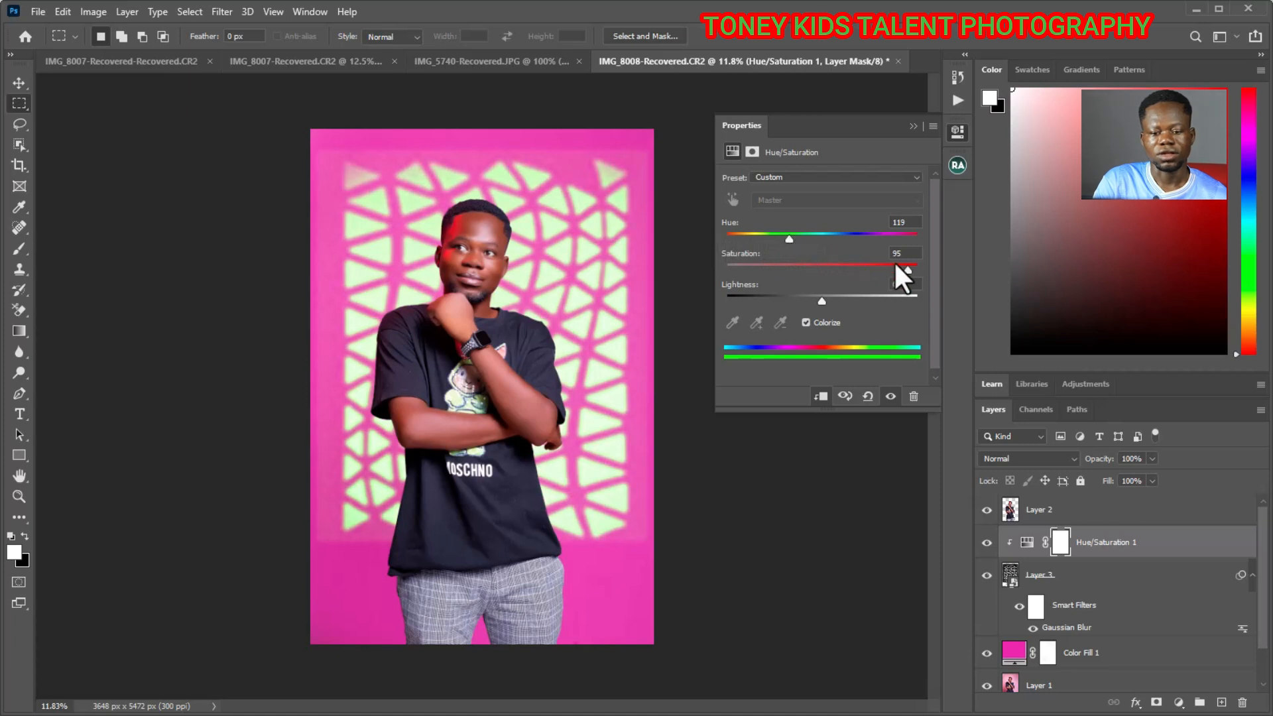
left_click_drag(857, 266, 790, 296)
left_click_drag(907, 269, 886, 284)
mouse_move(785, 242)
left_mouse_down()
mouse_move(749, 244)
mouse_move(841, 243)
mouse_move(804, 243)
mouse_move(802, 257)
left_mouse_up()
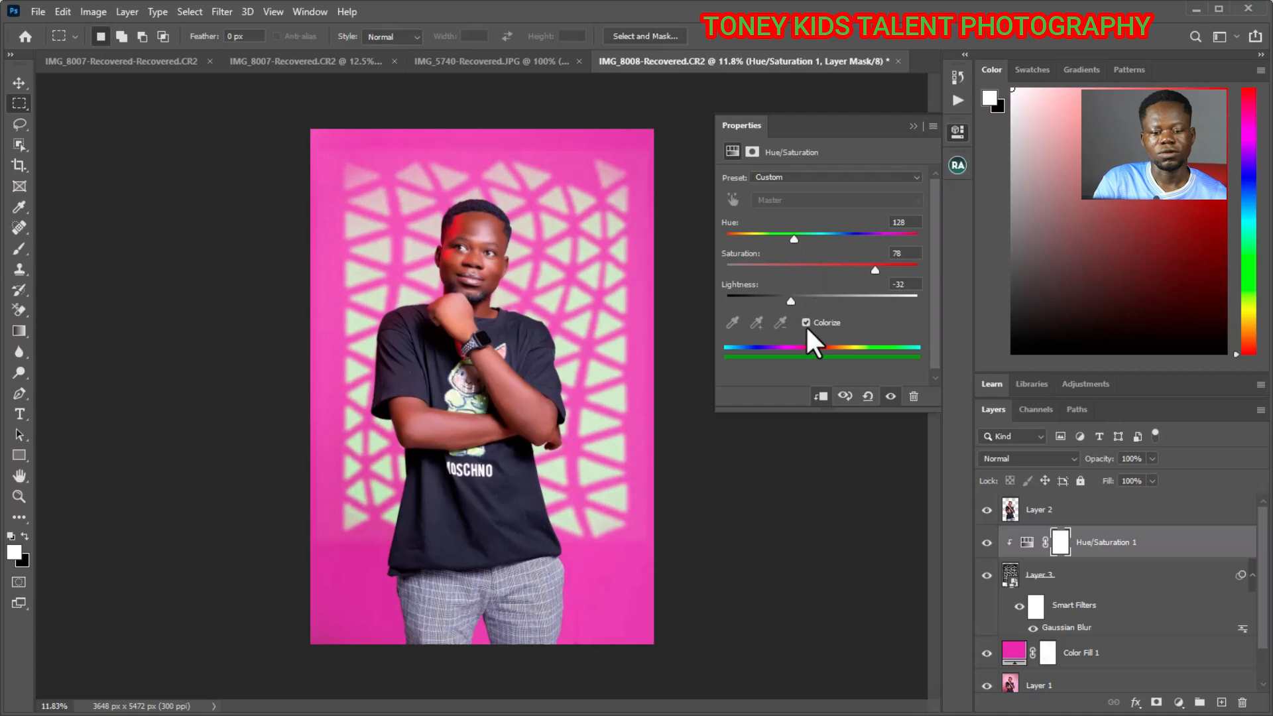
- Switch Colorize off and on again to compare the mesh pattern's tint
left_click(806, 322)
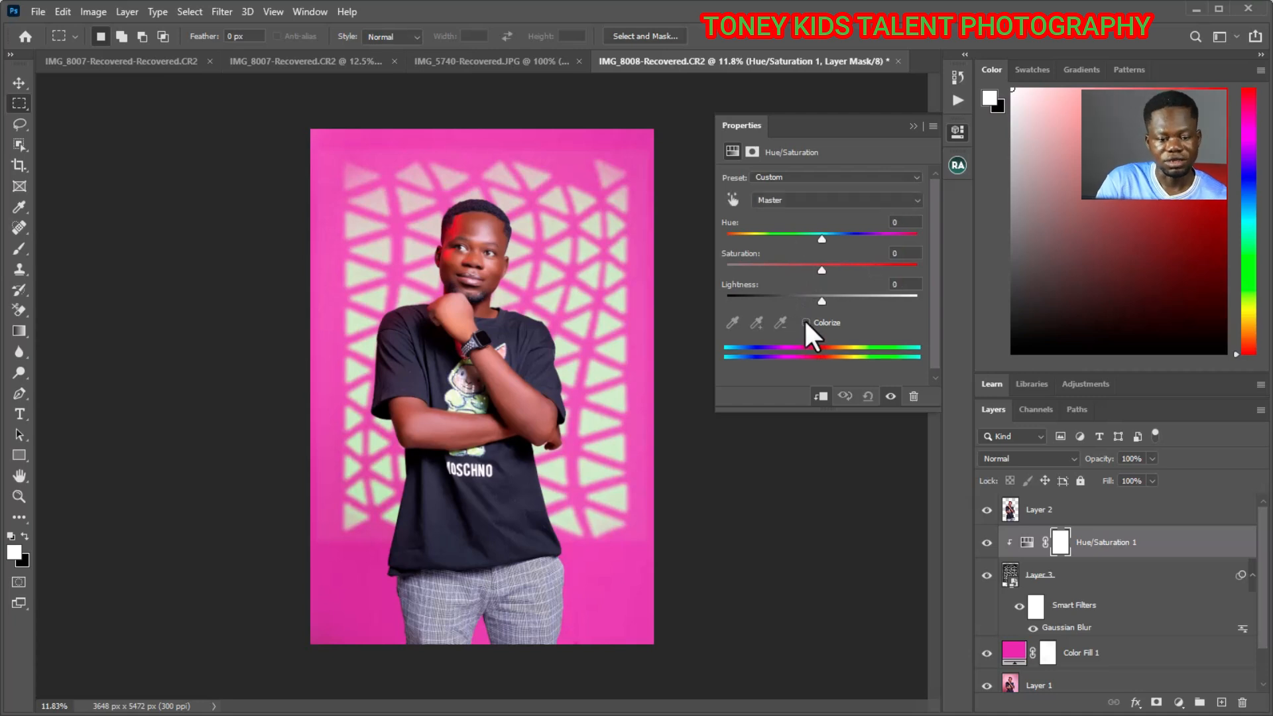
left_click(806, 322)
left_click(805, 322)
left_click(804, 321)
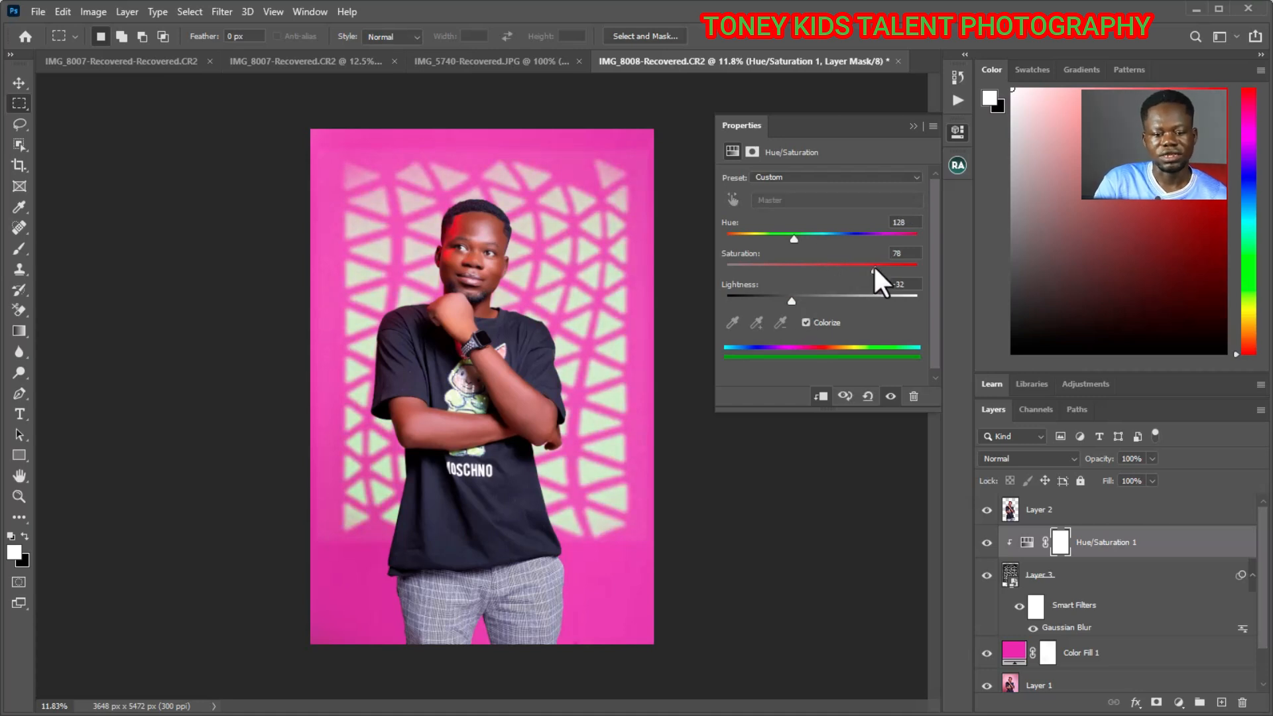
- Mute the mesh pattern's green tint by setting hue to 143 and saturation to 64
left_click_drag(856, 263, 804, 233)
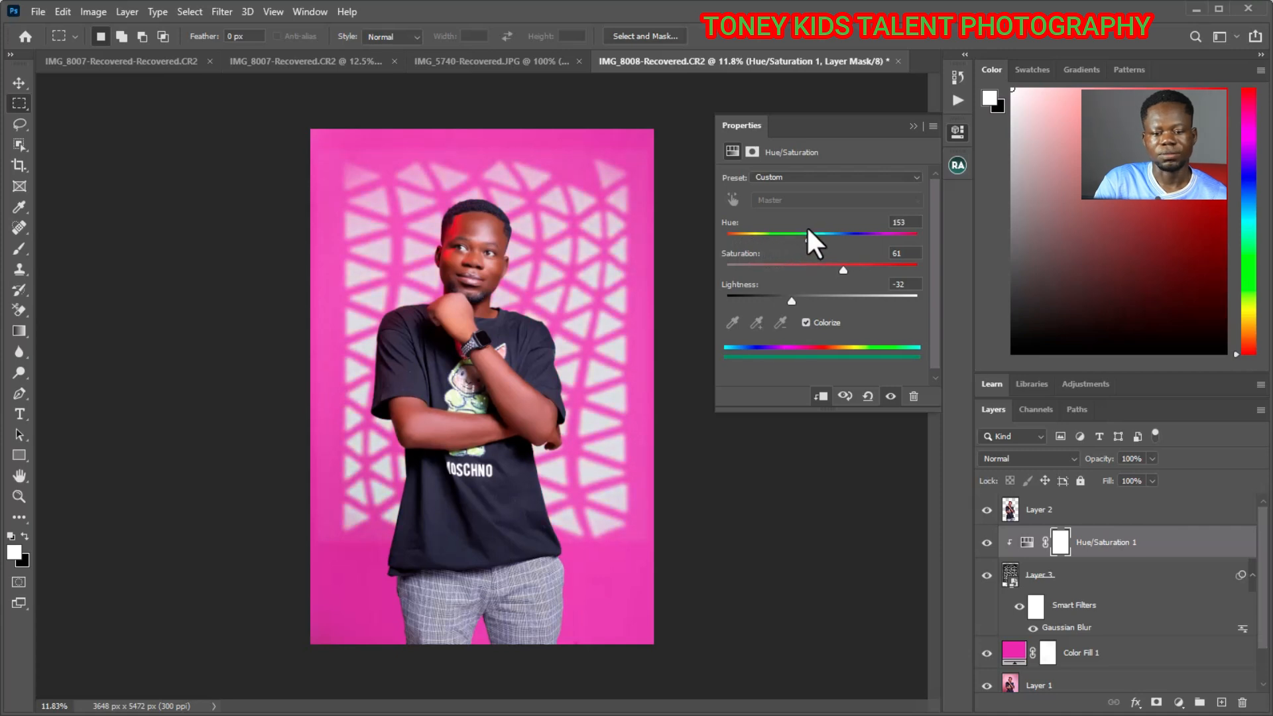
mouse_move(842, 270)
left_mouse_down()
mouse_move(853, 270)
mouse_move(827, 269)
left_mouse_up()
mouse_move(807, 239)
left_mouse_down()
mouse_move(788, 240)
mouse_move(801, 241)
left_mouse_up()
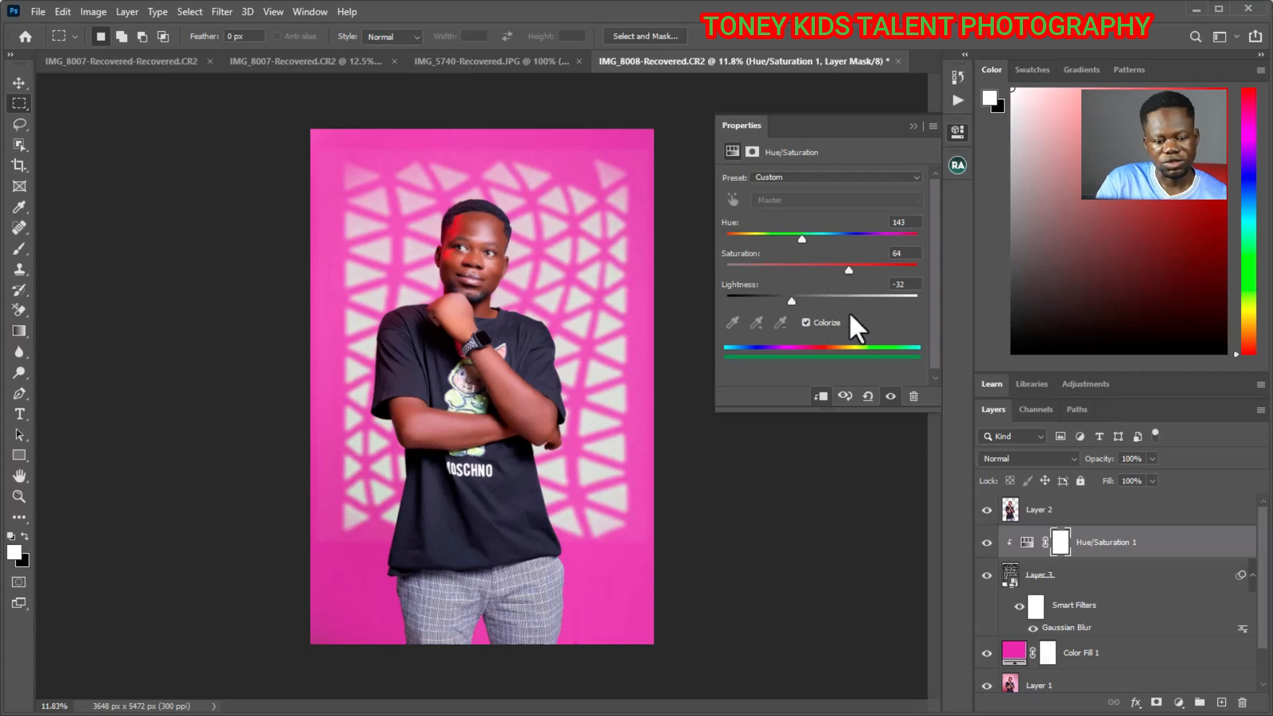
left_click(913, 125)
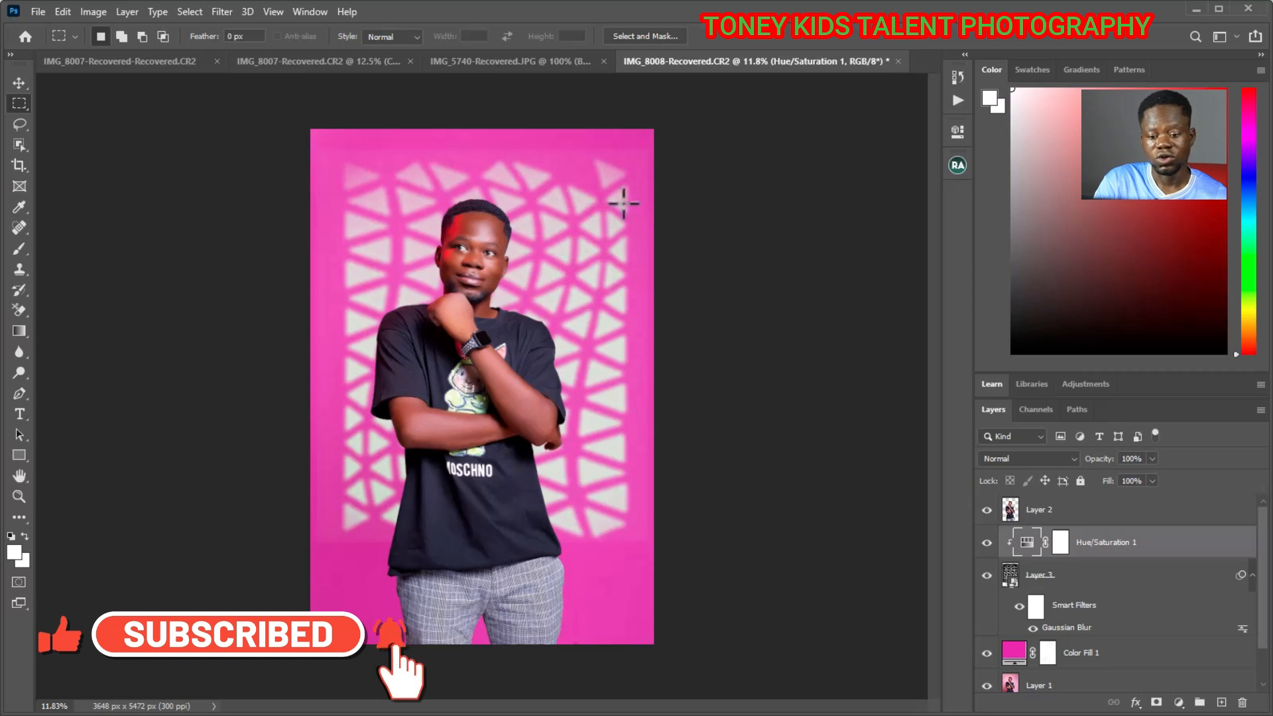
- Reopen the mesh pattern's Hue/Saturation adjustment and raise saturation to 80 and lightness to about -4
double_click(1029, 544)
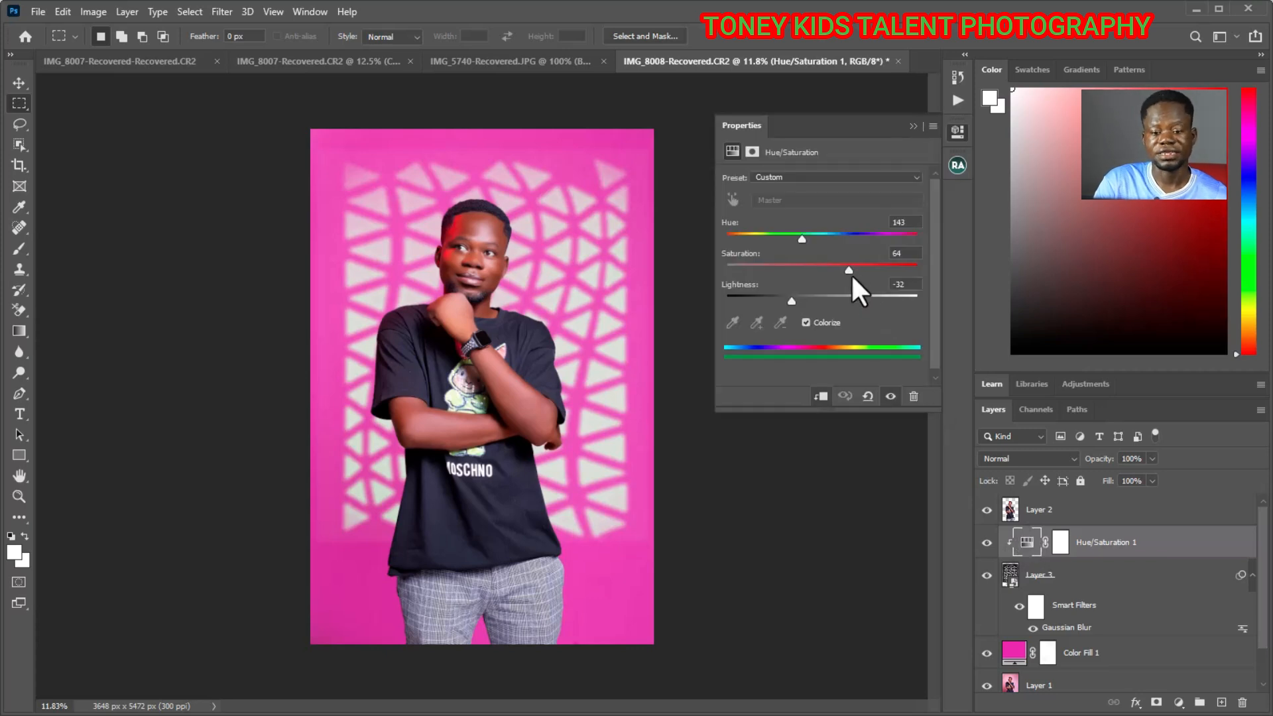
mouse_move(849, 271)
left_mouse_down()
mouse_move(891, 265)
mouse_move(873, 267)
left_mouse_up()
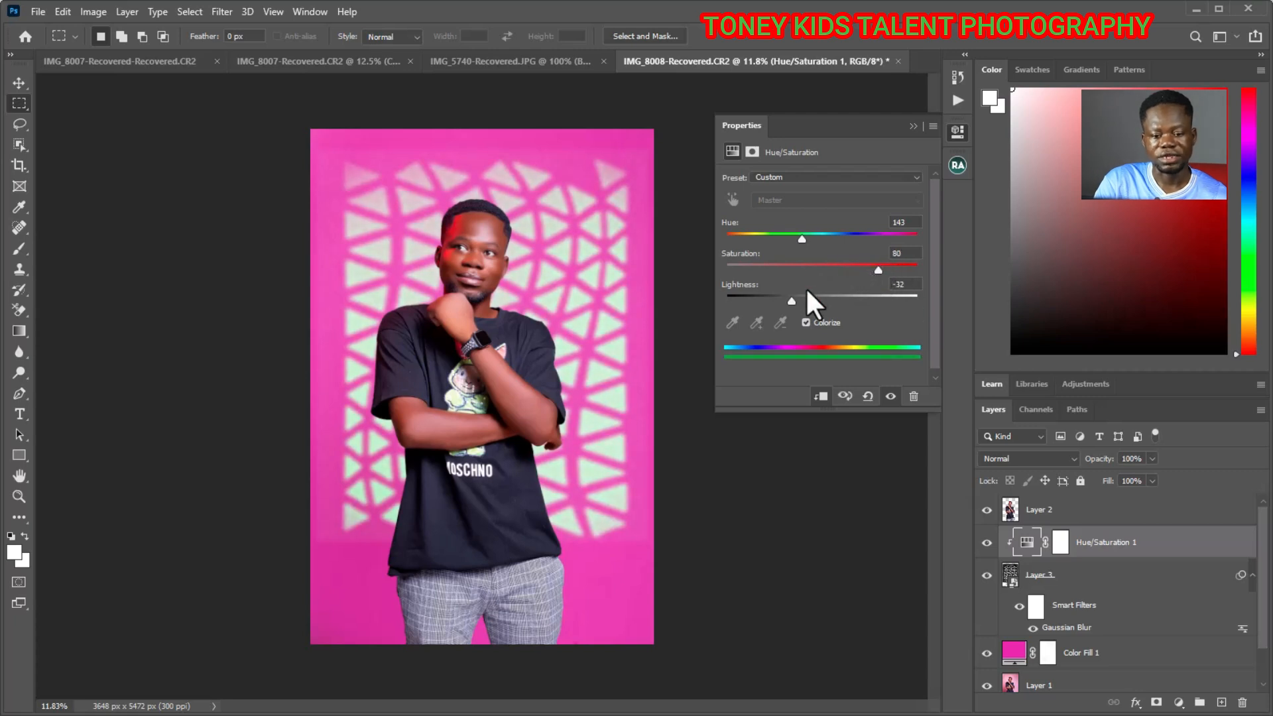
left_click_drag(793, 303, 804, 302)
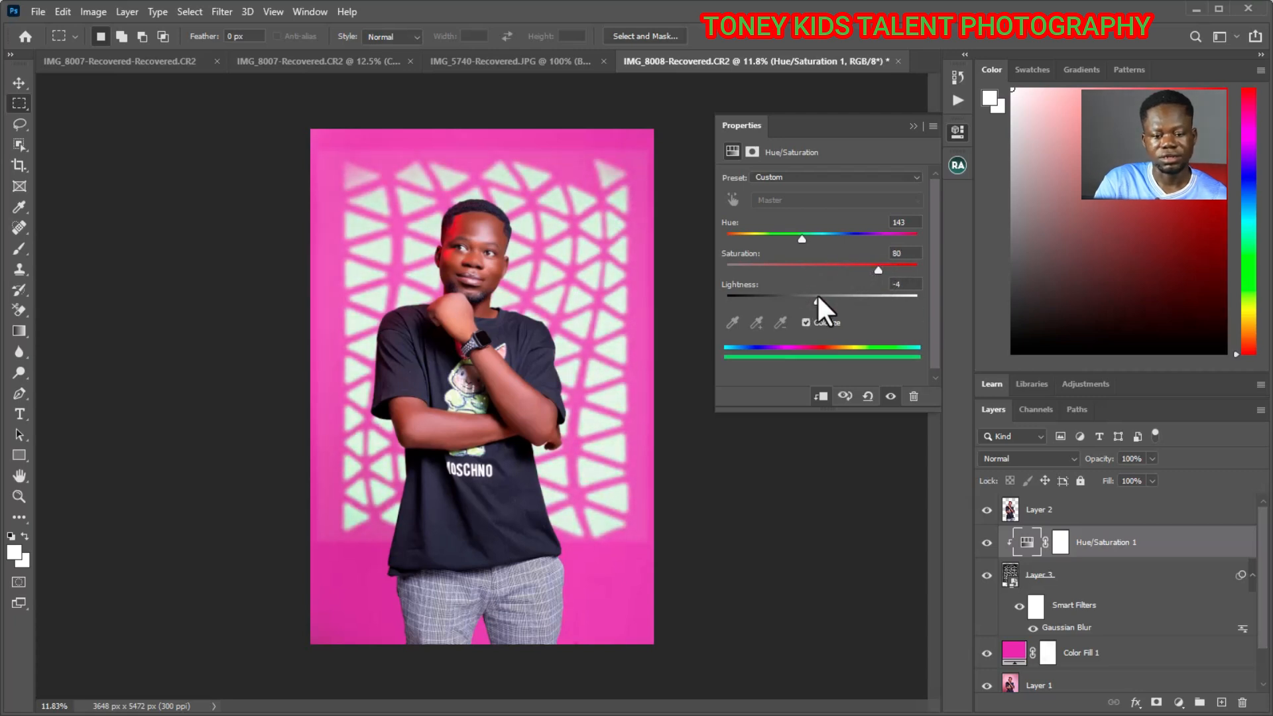
- Give the mesh pattern a subtle, darker tint with hue 53, saturation 8 and lightness -36
mouse_move(821, 297)
left_mouse_down()
mouse_move(857, 297)
mouse_move(799, 298)
left_mouse_up()
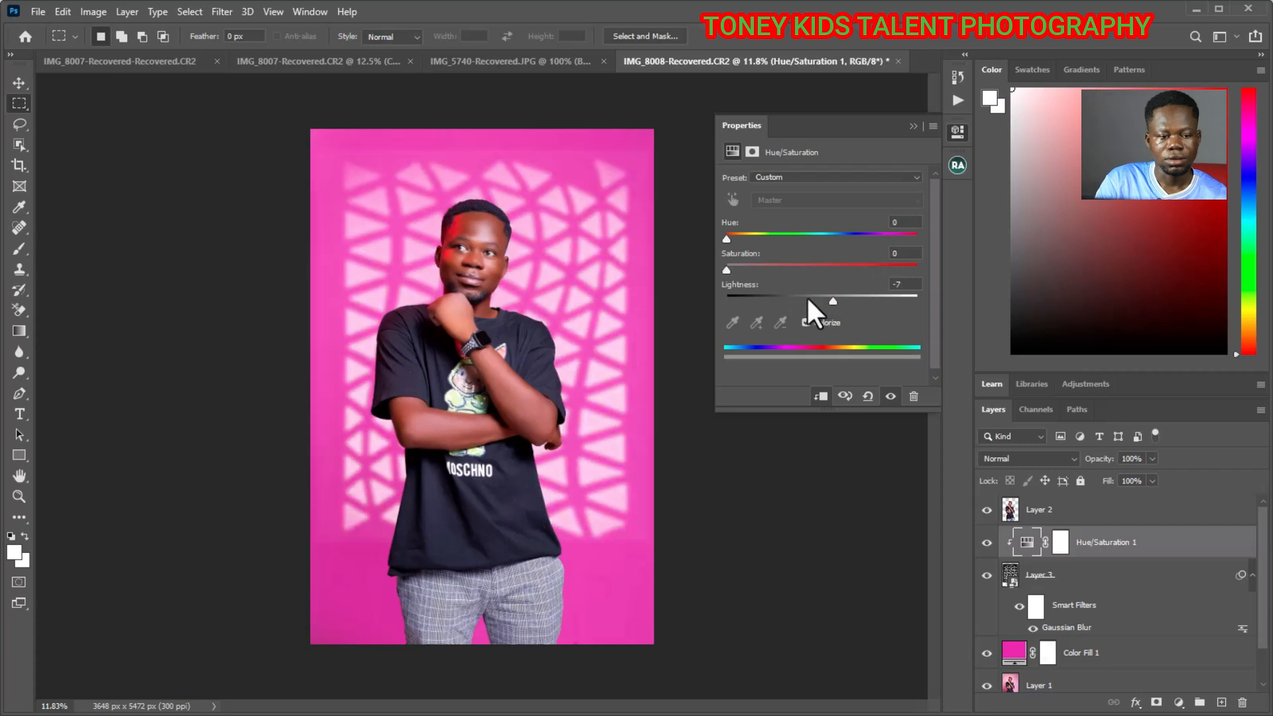
left_click_drag(806, 298, 786, 295)
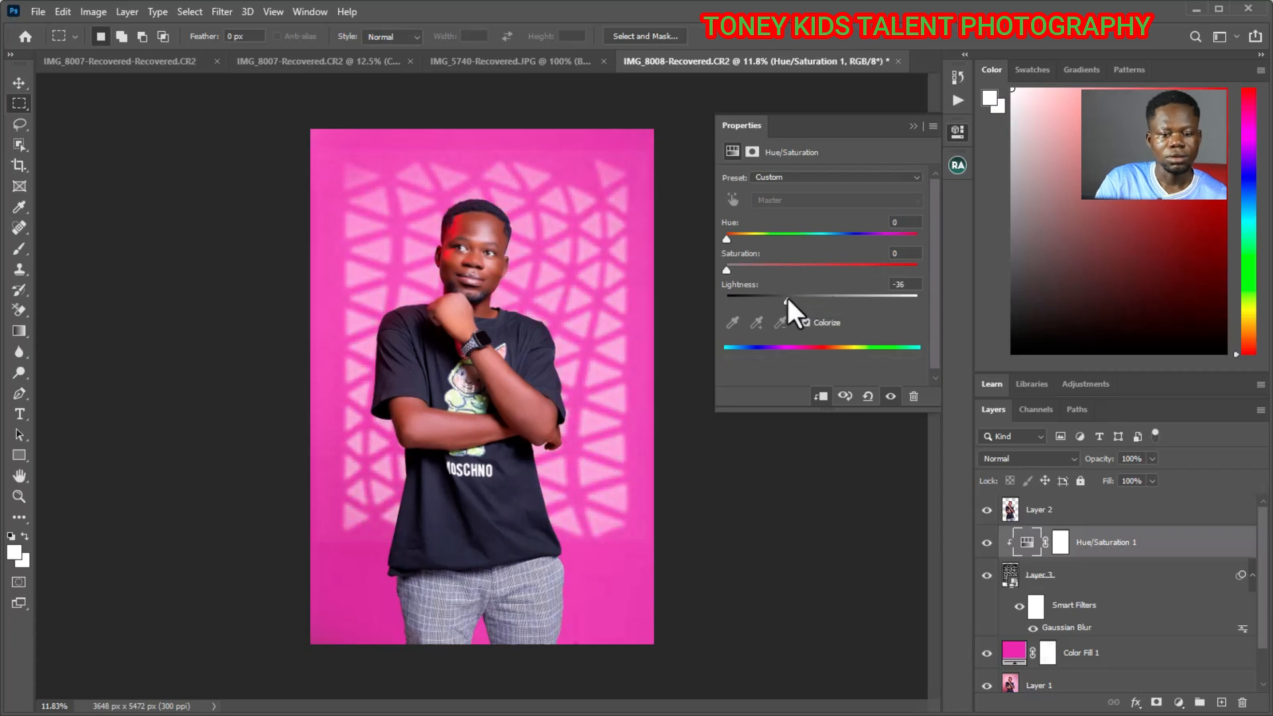
left_click_drag(726, 240, 741, 270)
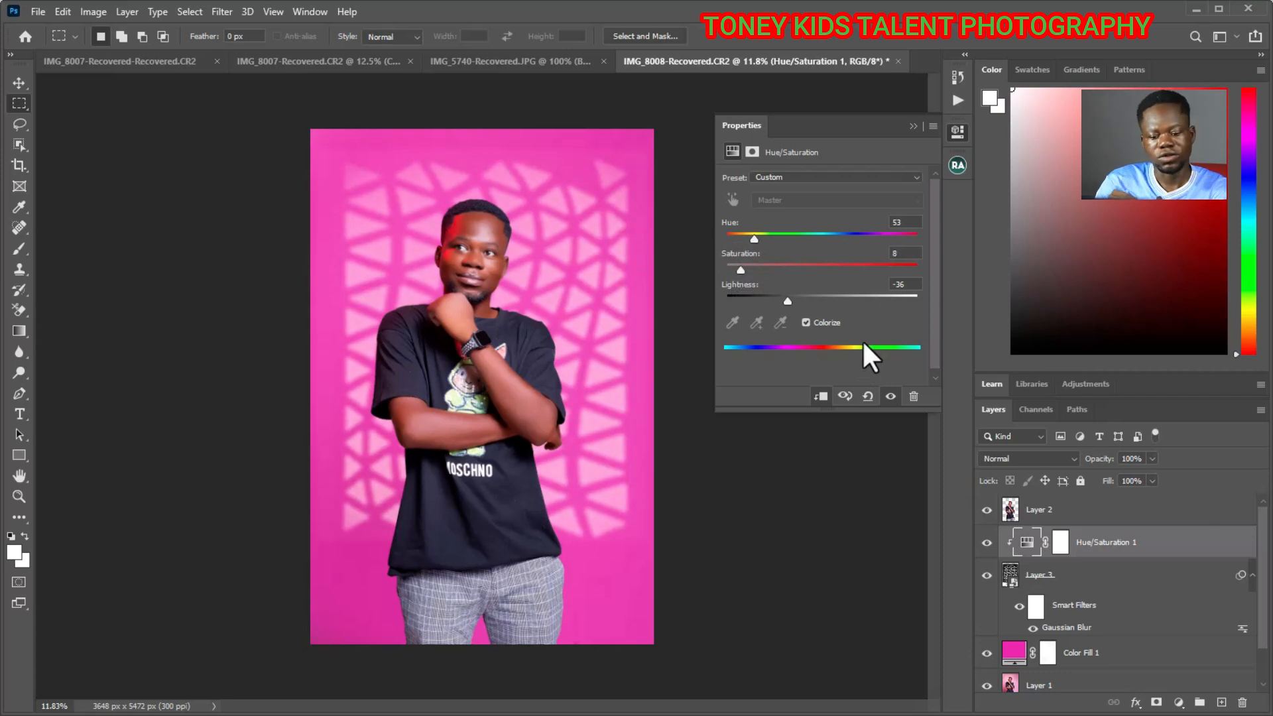
left_click(913, 126)
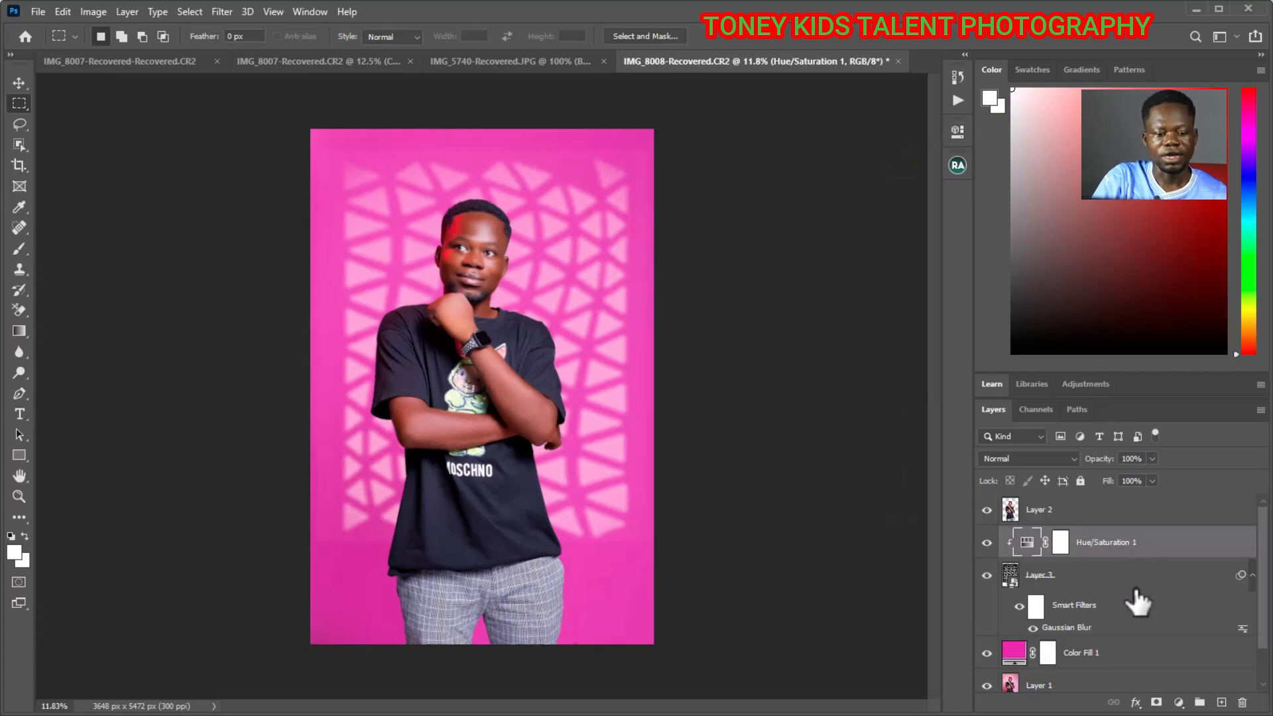
scroll(1137, 602, "down", 1)
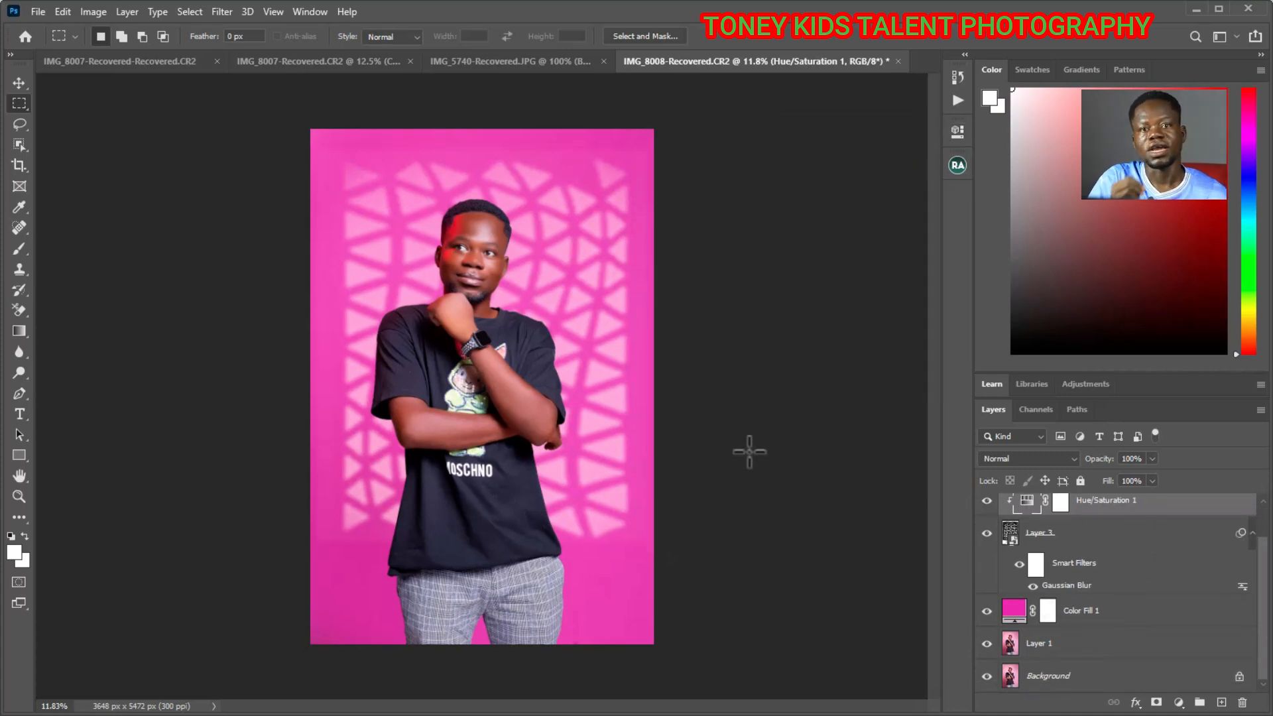